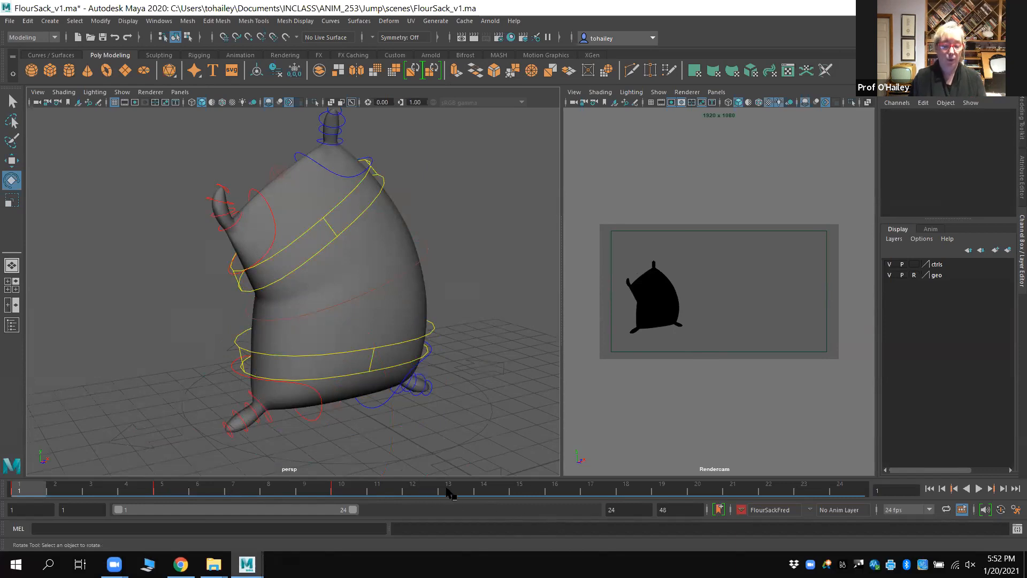
# At frame 10, bend the left top arm by rotating its controls to about X 36.867, Y -46.366, Z -26.086
pyautogui.moveTo(450, 489); pyautogui.dragTo(347, 494)
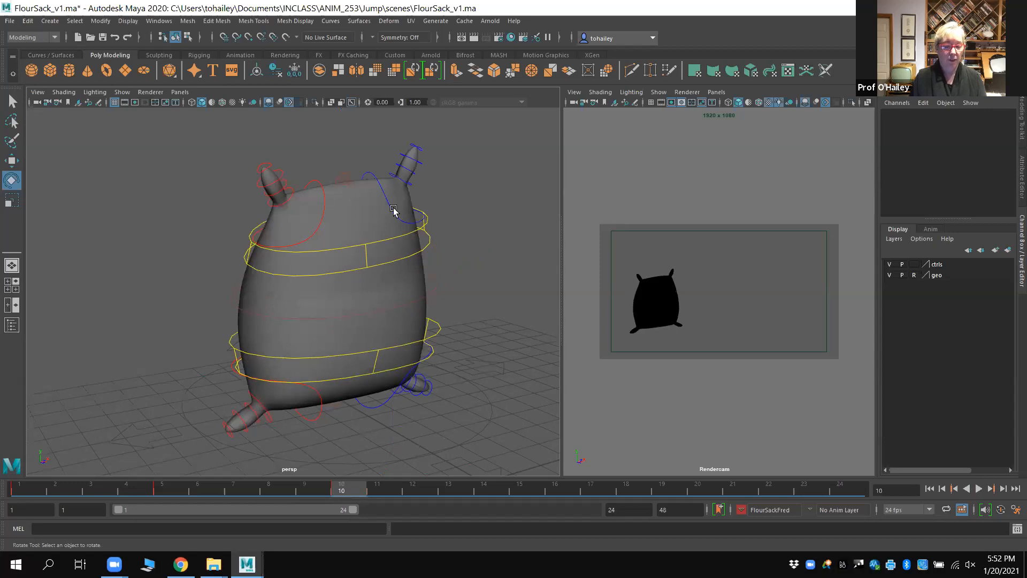
pyautogui.click(419, 149)
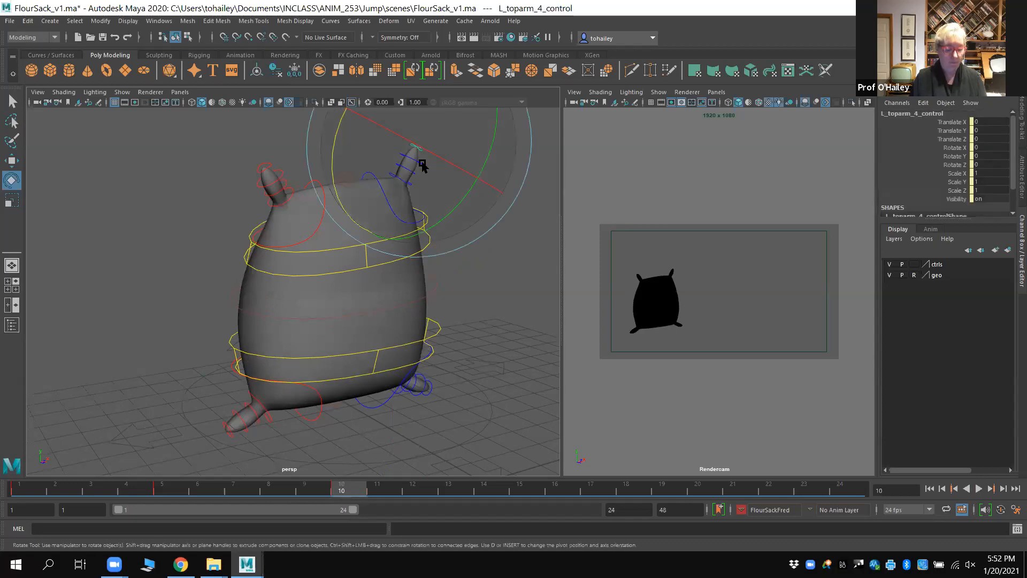
pyautogui.press('q')
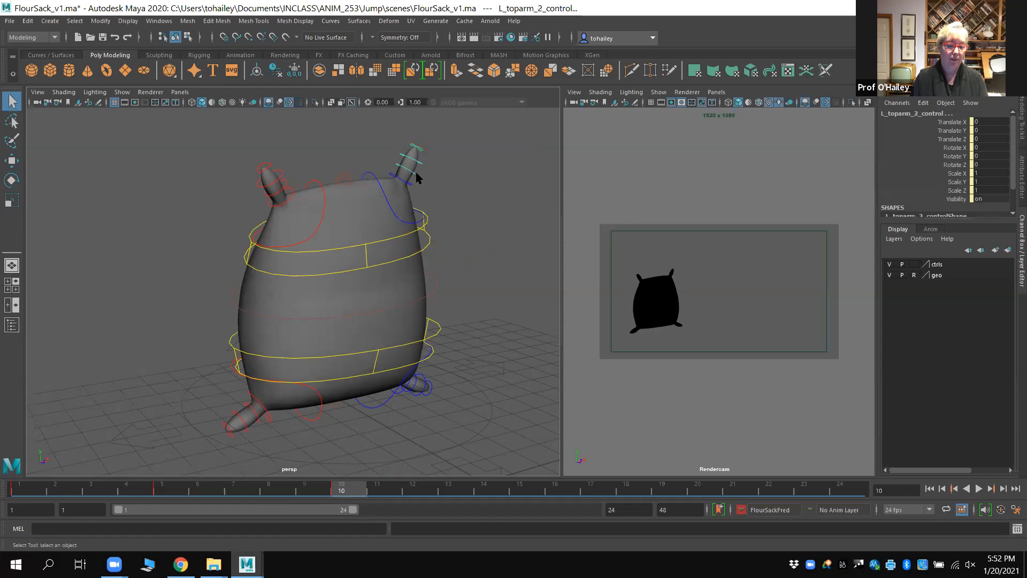
pyautogui.press('e')
pyautogui.moveTo(466, 182); pyautogui.dragTo(428, 263)
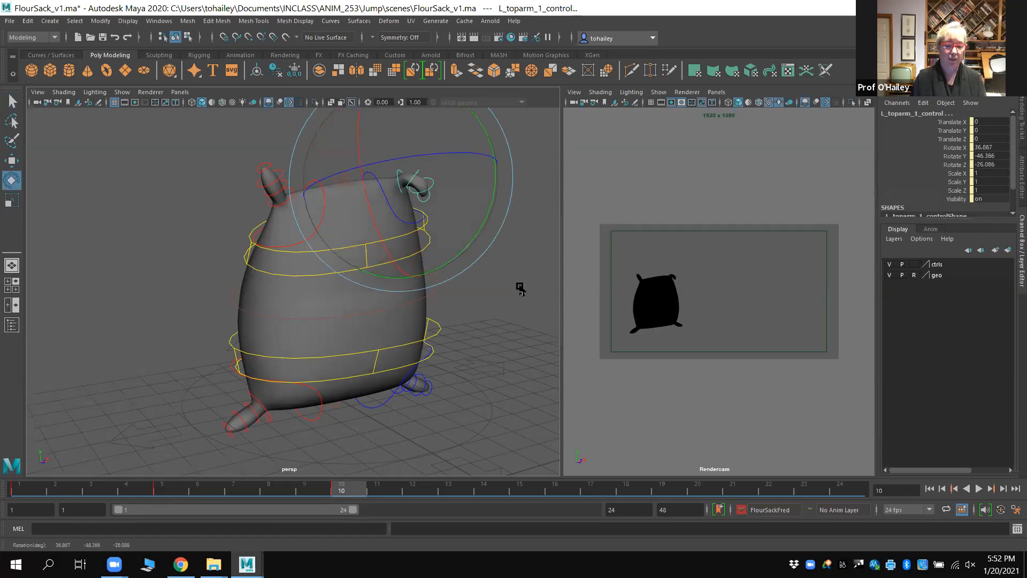
pyautogui.click(522, 286)
# At frame 10, rotate the right top arm outward and tilt the sack's upper body toward its bent left arm
pyautogui.click(291, 192)
pyautogui.moveTo(282, 114); pyautogui.dragTo(121, 245)
pyautogui.click(406, 324)
pyautogui.click(425, 257)
pyautogui.moveTo(399, 259); pyautogui.dragTo(406, 206)
pyautogui.click(498, 202)
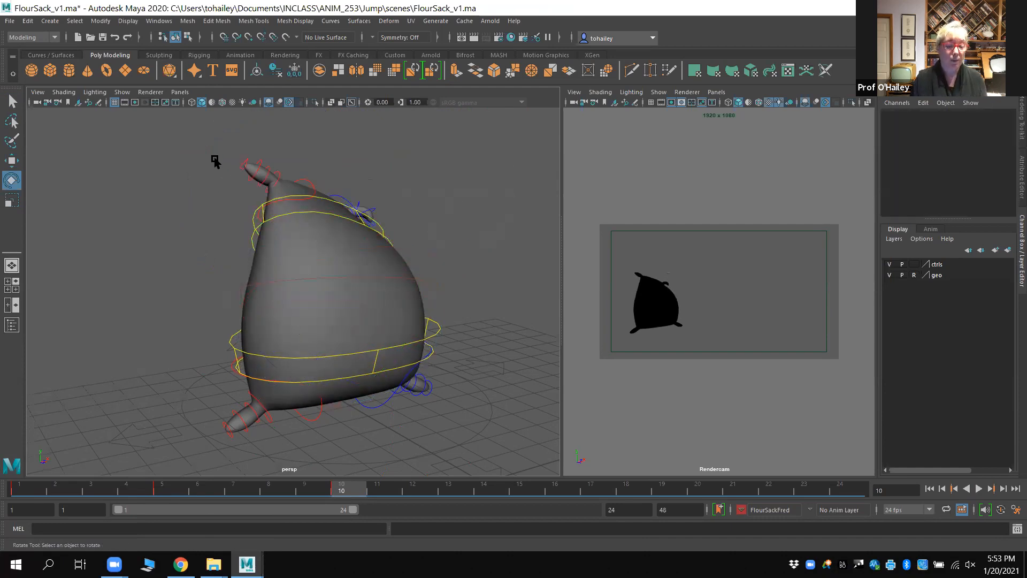
pyautogui.moveTo(171, 144); pyautogui.dragTo(474, 420)
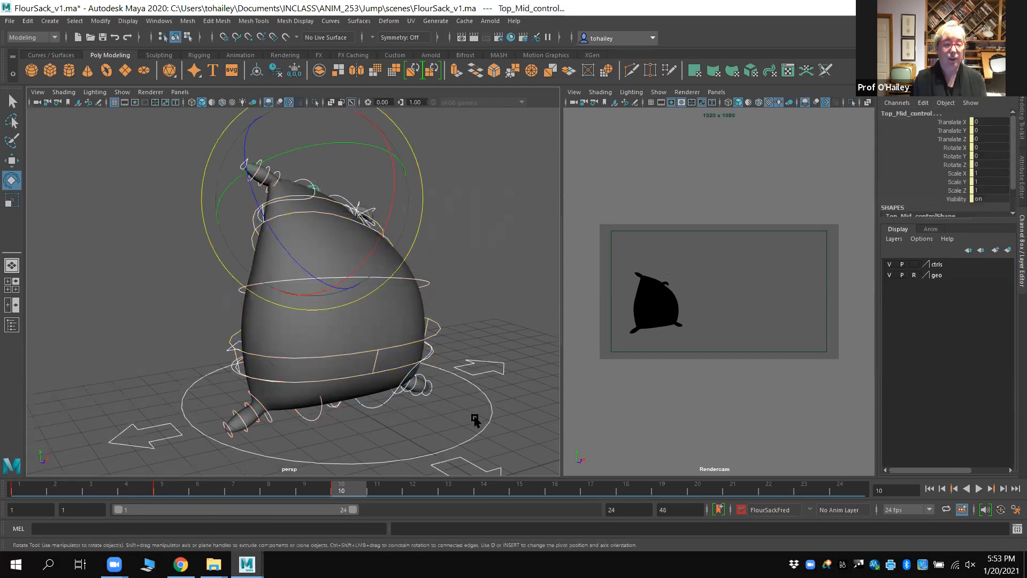
pyautogui.keyDown('ctrl'); pyautogui.click(482, 422); pyautogui.keyUp('ctrl')
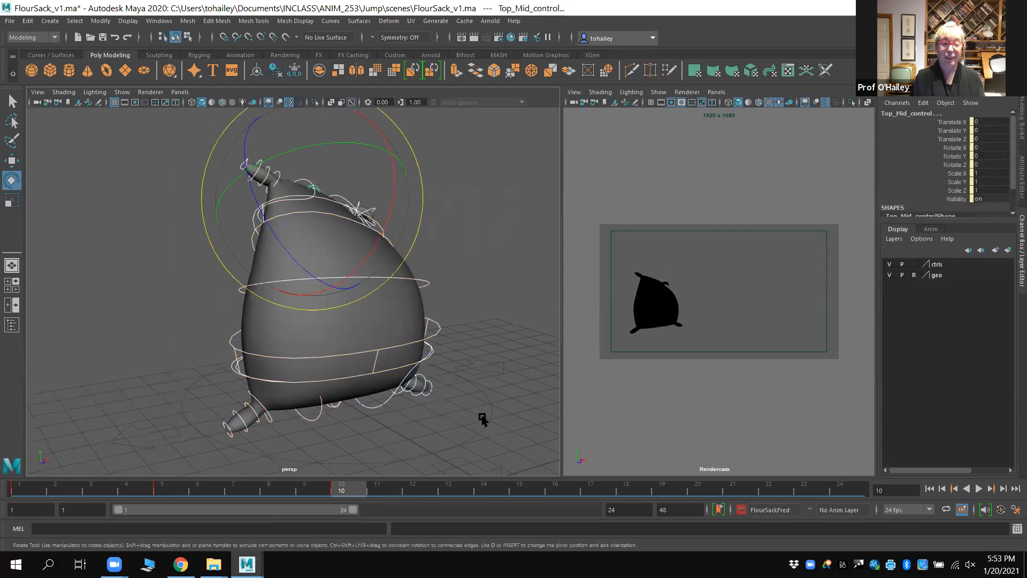
pyautogui.click(522, 274)
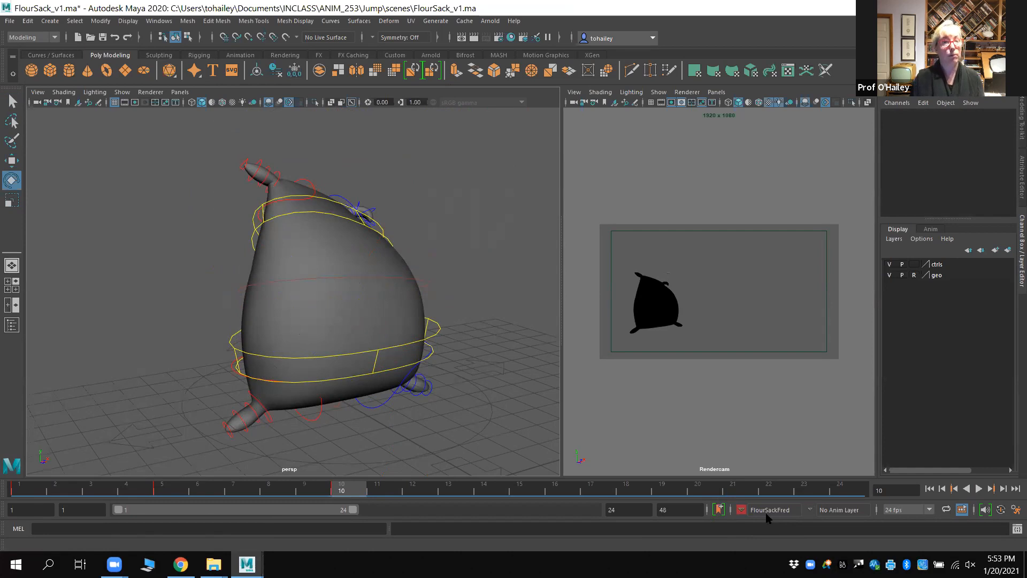
# Set a key on the FlourSackFred character set at frame 10 and check it by jumping between the neighbouring keys
pyautogui.press('s')
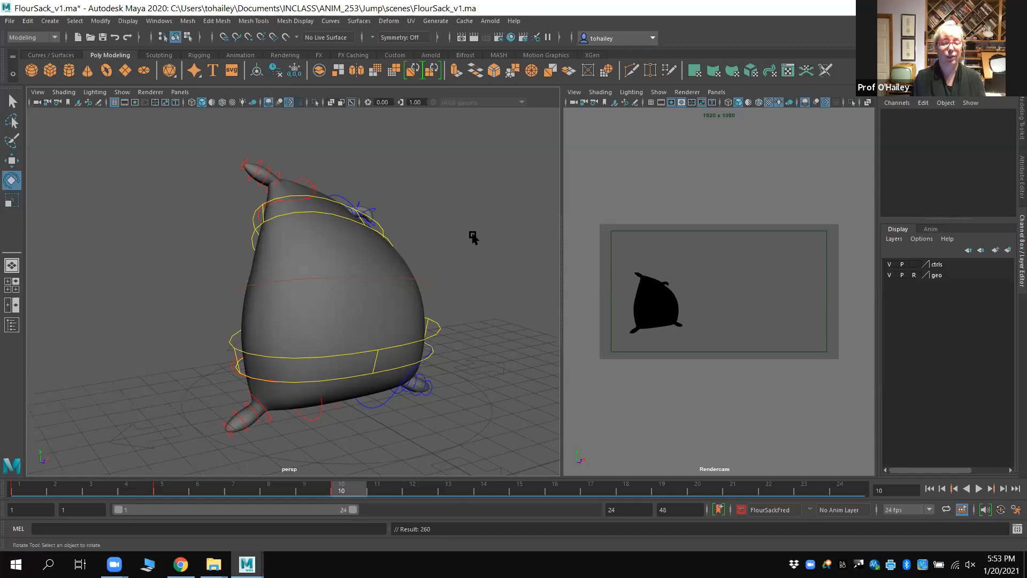
pyautogui.press(',')
pyautogui.press('.')
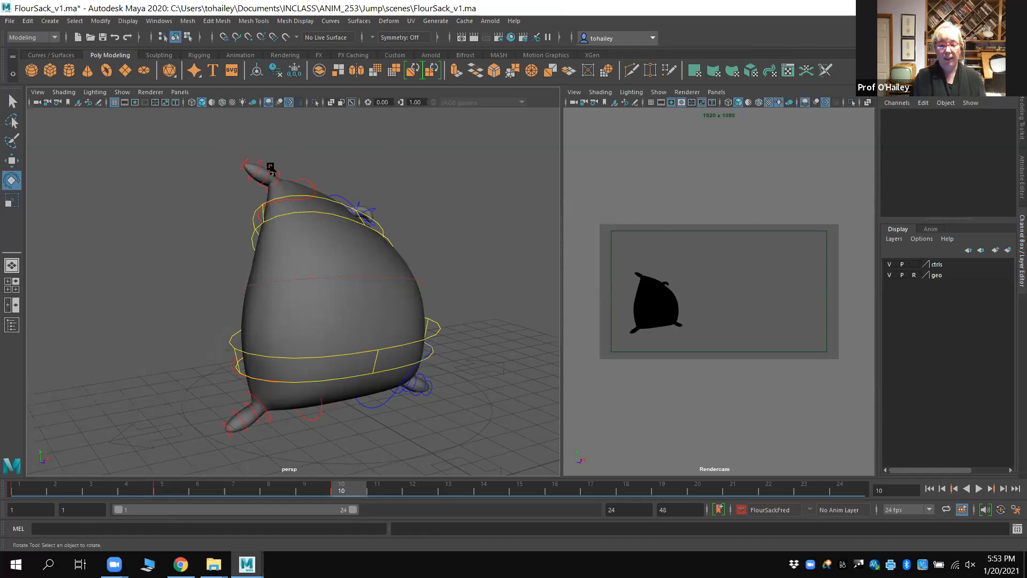
# Delete the FlourSackFred character set in the Outliner and return to frame 1
pyautogui.click(159, 21)
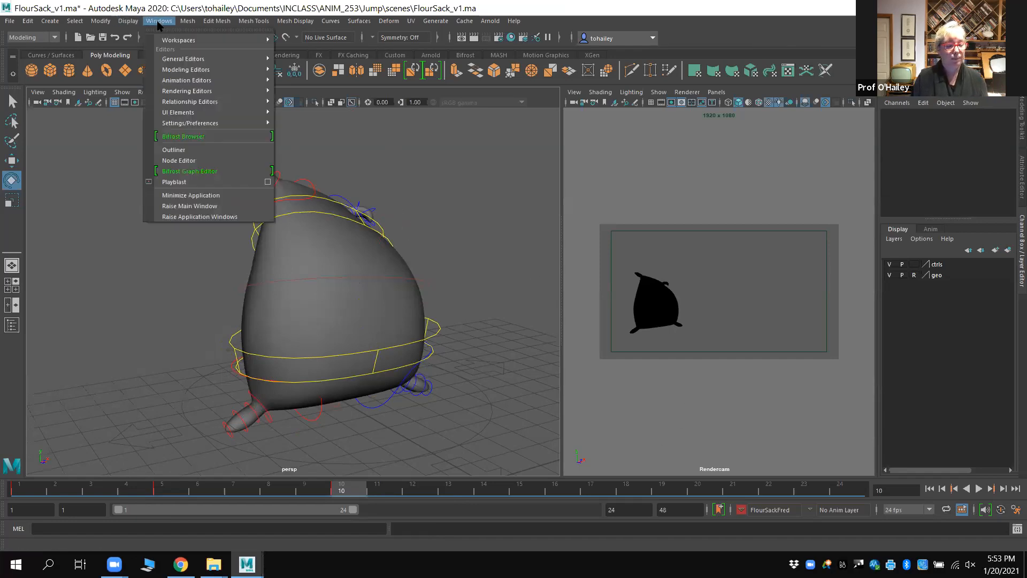
pyautogui.click(189, 151)
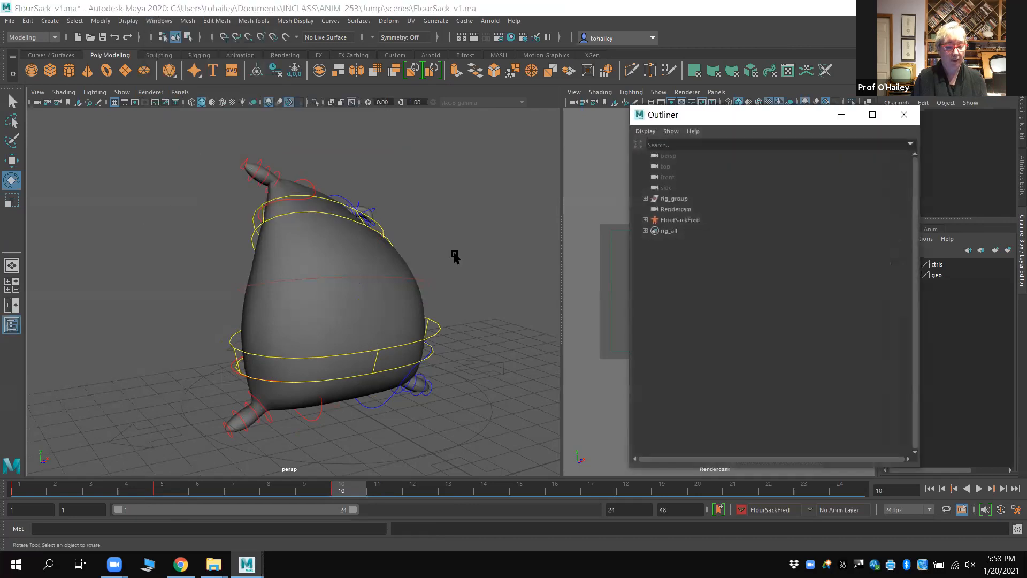
pyautogui.click(668, 221)
pyautogui.press('Delete')
pyautogui.moveTo(122, 492); pyautogui.dragTo(19, 491)
pyautogui.click(898, 114)
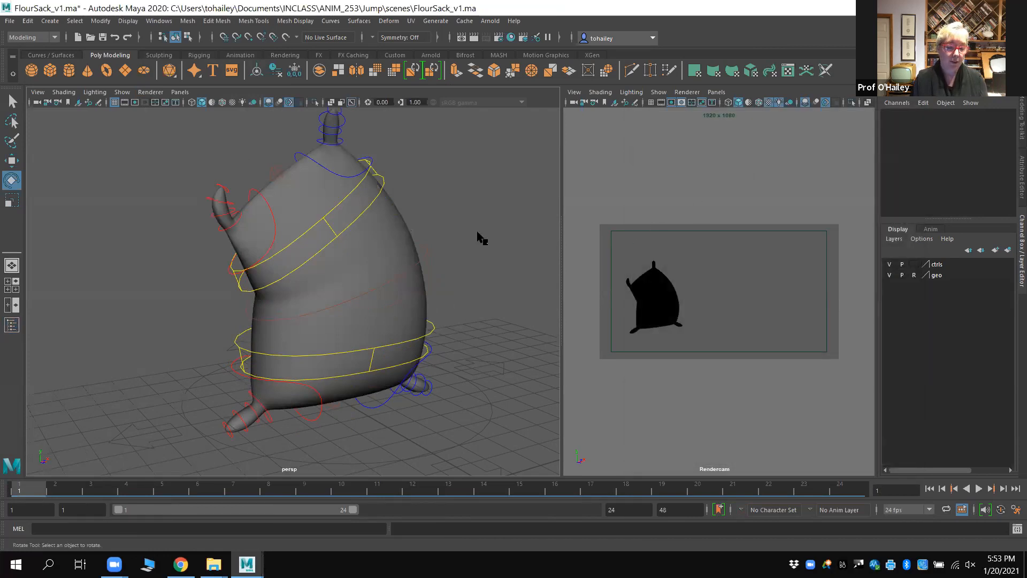
# Examine the rig's keyed controls by selecting all of them, the top control and a right top arm control
pyautogui.keyDown('alt'); pyautogui.moveTo(265, 174); pyautogui.dragTo(511, 428); pyautogui.keyUp('alt')
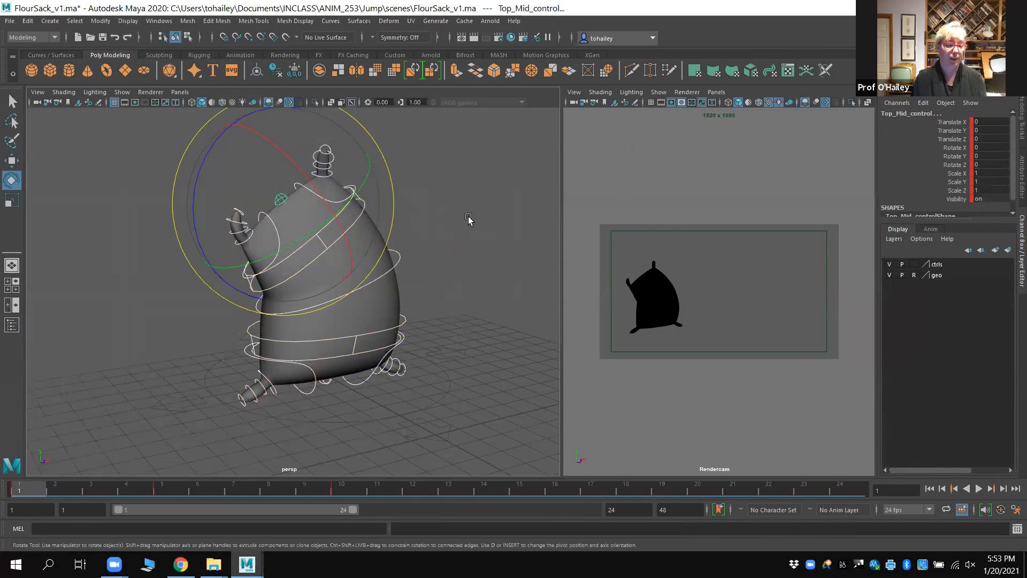
pyautogui.click(468, 221)
pyautogui.press('f')
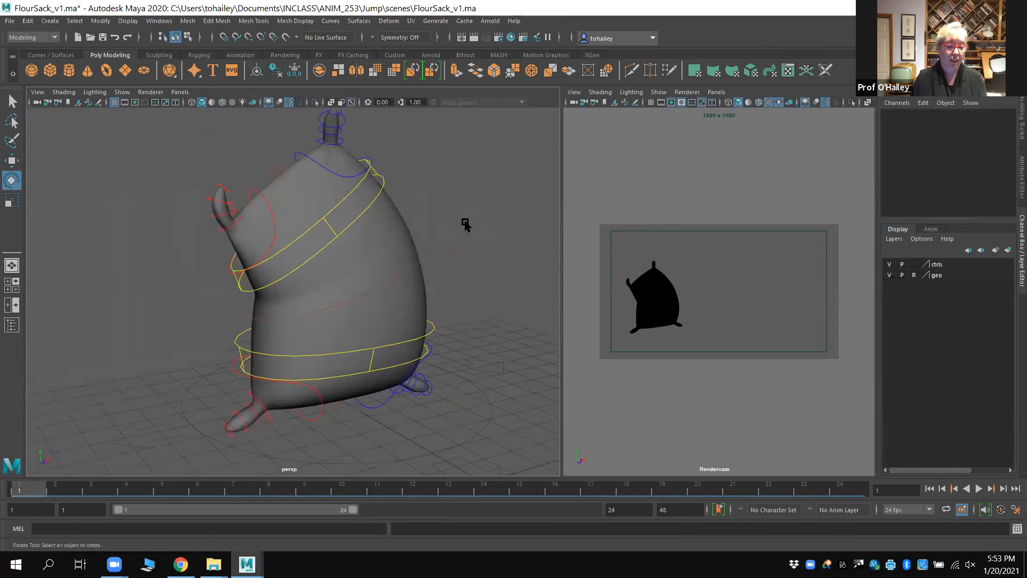
pyautogui.click(364, 206)
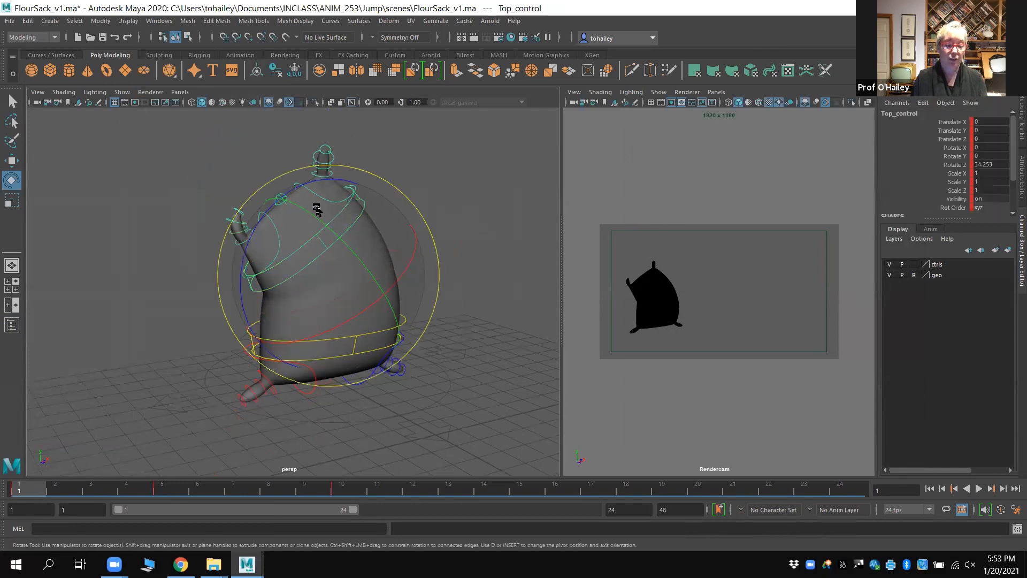
pyautogui.press('q')
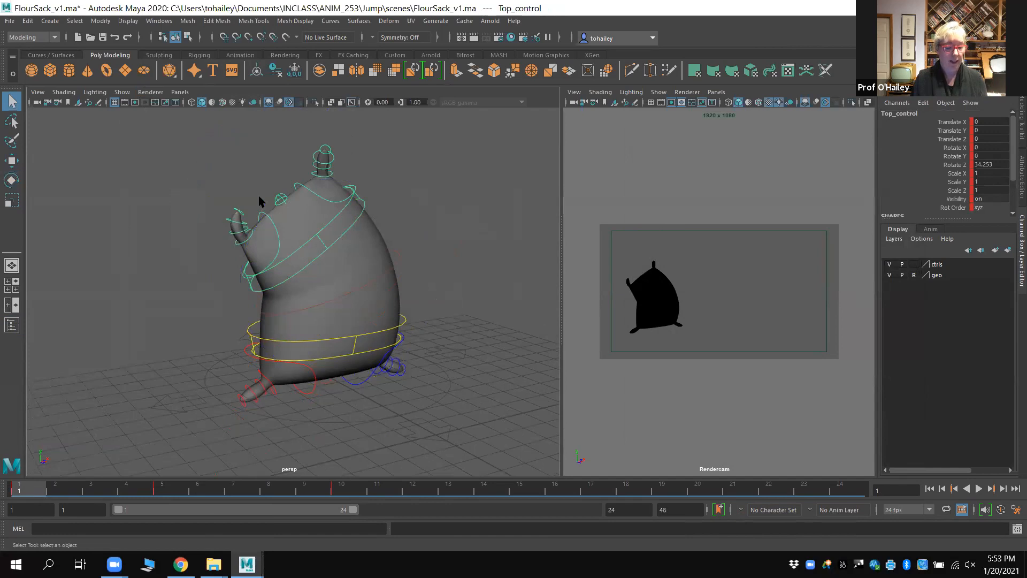
pyautogui.click(233, 221)
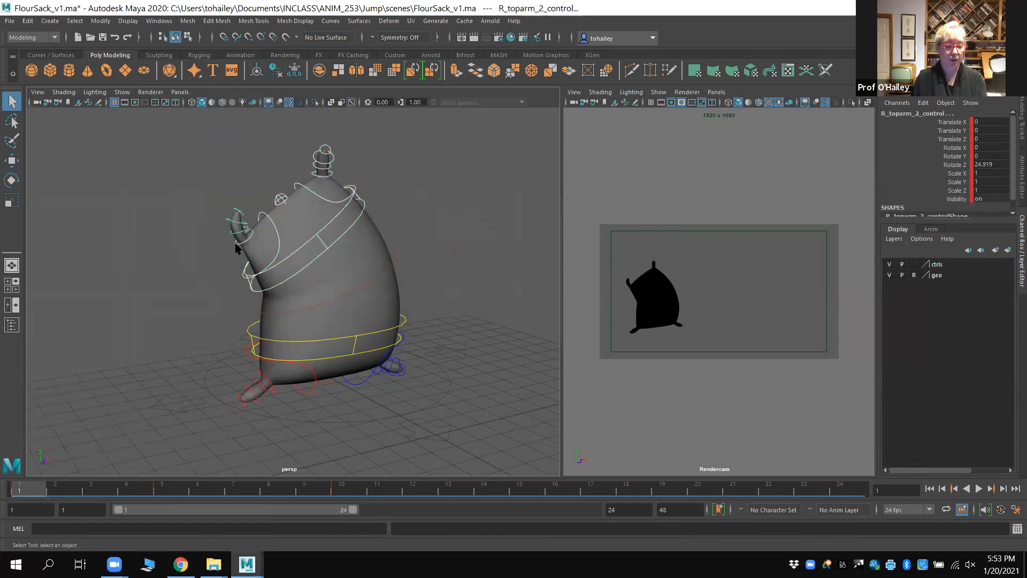
pyautogui.click(187, 270)
pyautogui.scroll(3, 192, 273)
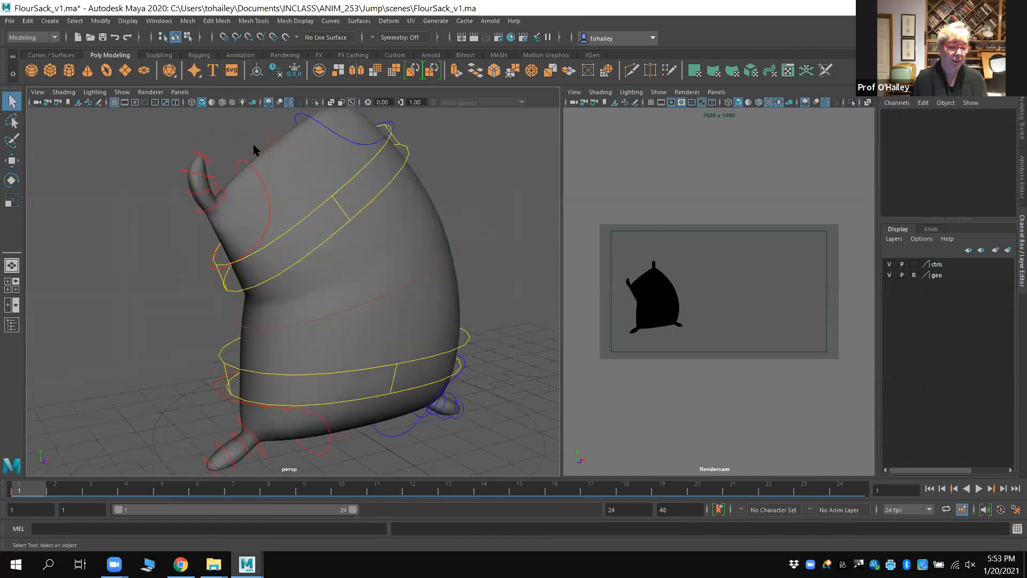
# Select the right top arm's controls together, from the tip control down to the shoulder control
pyautogui.click(250, 163)
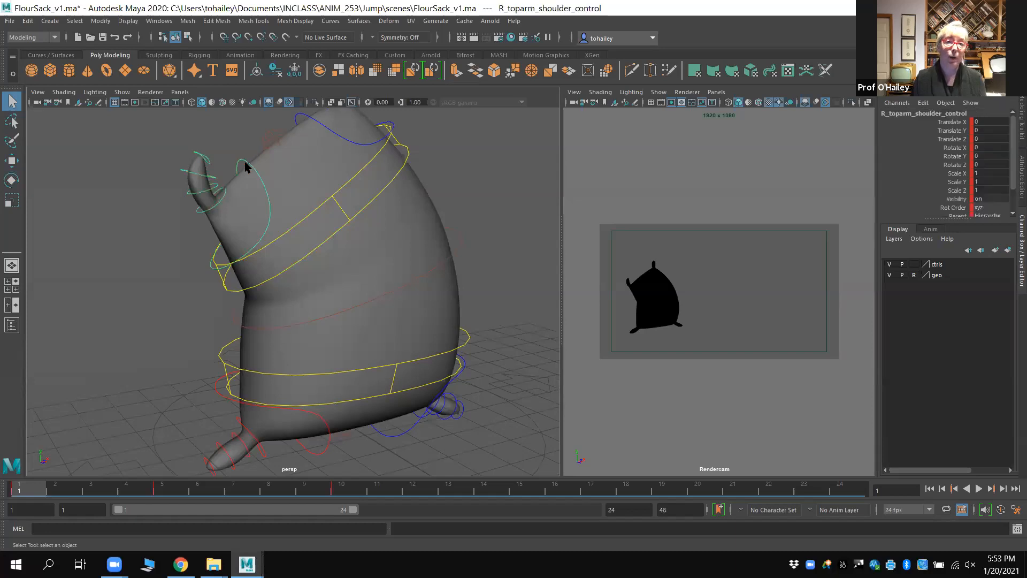
pyautogui.press('f')
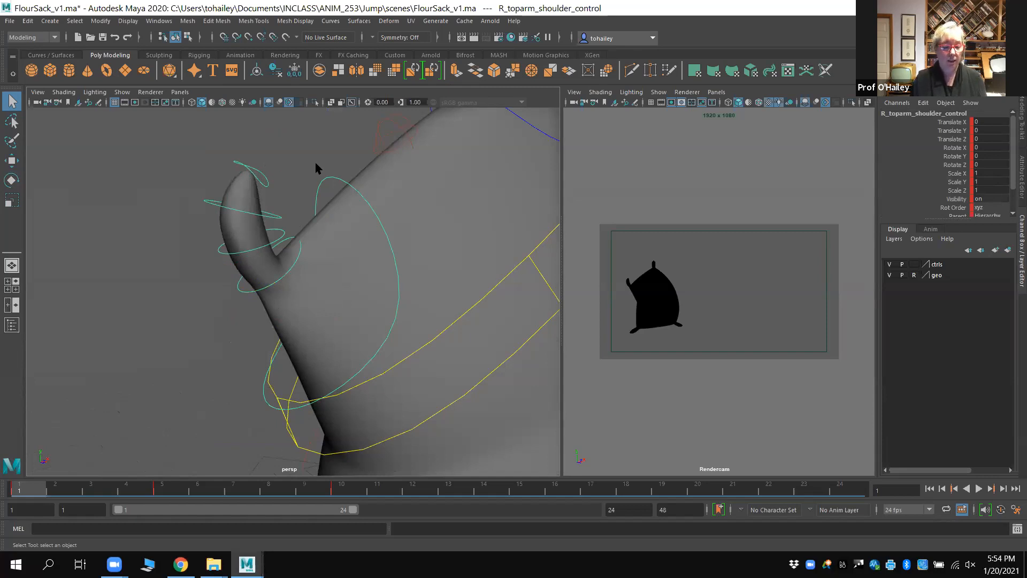
pyautogui.click(330, 161)
pyautogui.click(338, 177)
pyautogui.click(279, 169)
pyautogui.click(266, 186)
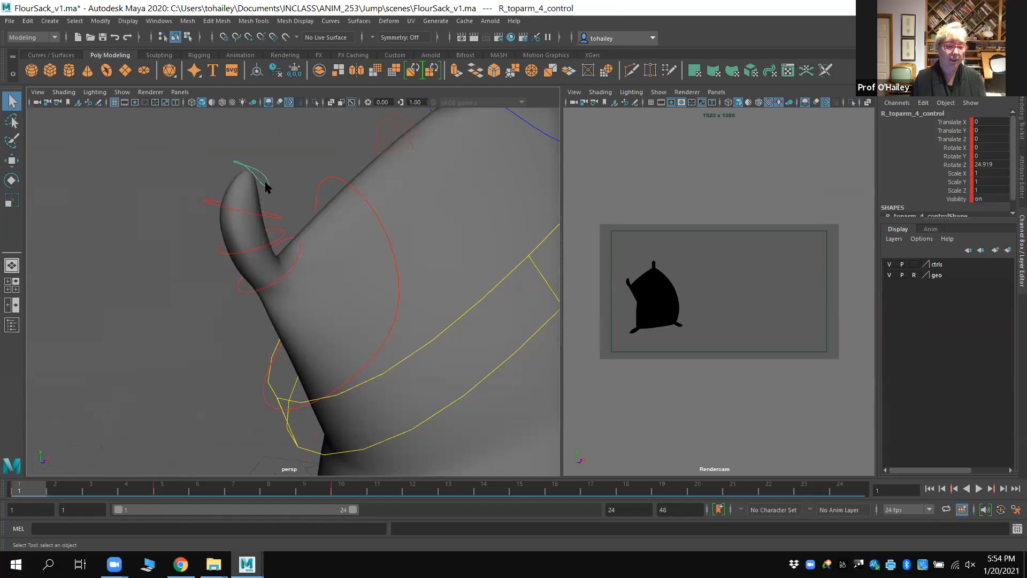
pyautogui.keyDown('shift'); pyautogui.click(210, 206); pyautogui.keyUp('shift')
pyautogui.keyDown('shift'); pyautogui.click(229, 251); pyautogui.keyUp('shift')
pyautogui.keyDown('shift'); pyautogui.click(242, 295); pyautogui.keyUp('shift')
pyautogui.keyDown('shift'); pyautogui.click(346, 182); pyautogui.keyUp('shift')
pyautogui.scroll(4, 394, 257)
pyautogui.scroll(-4, 393, 257)
pyautogui.scroll(-8, 393, 257)
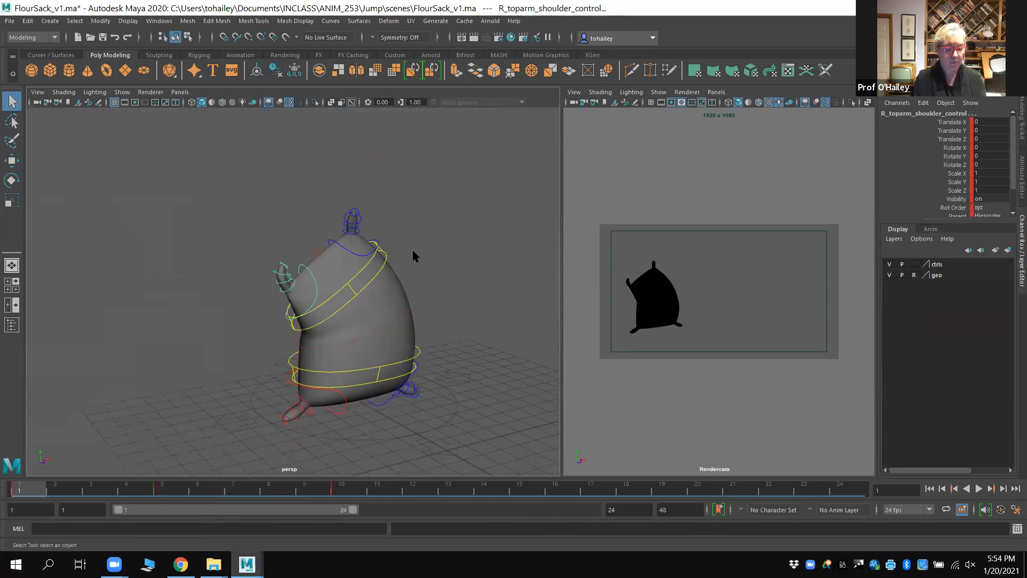
# Box-select all the sack's rig controls in the perspective view and open the Outliner
pyautogui.click(191, 185)
pyautogui.moveTo(172, 167); pyautogui.dragTo(466, 436)
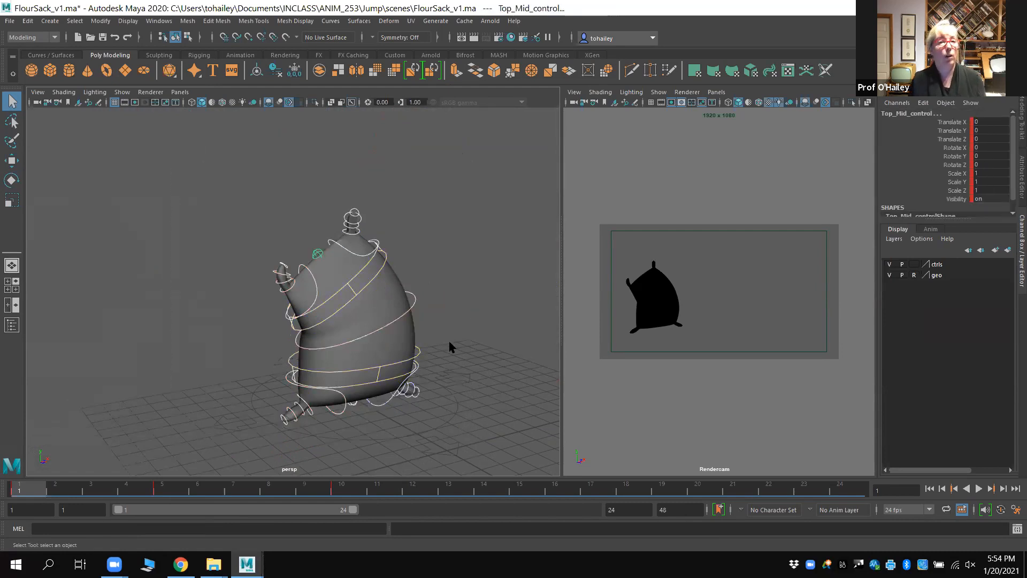
pyautogui.click(158, 21)
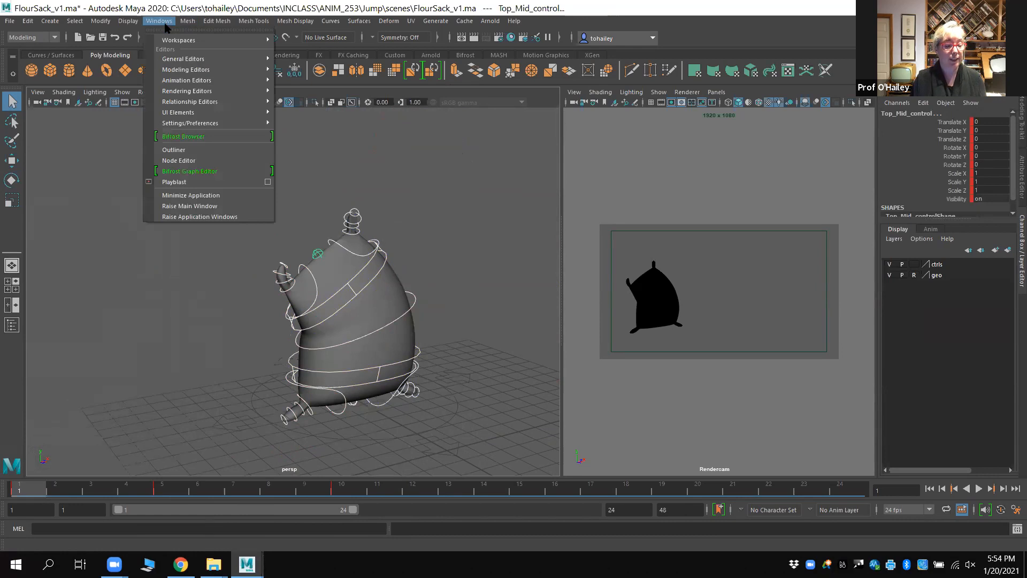
pyautogui.click(196, 152)
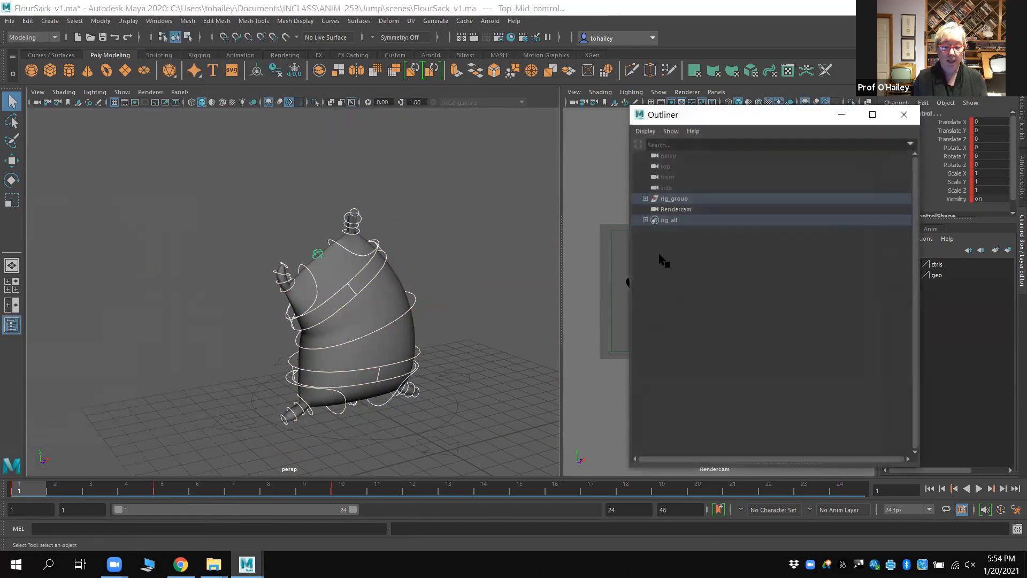
# Expand rig_all in the Outliner and select every control from Bottom_control through L_bottomarm_4_control
pyautogui.click(645, 220)
pyautogui.click(733, 264)
pyautogui.click(720, 232)
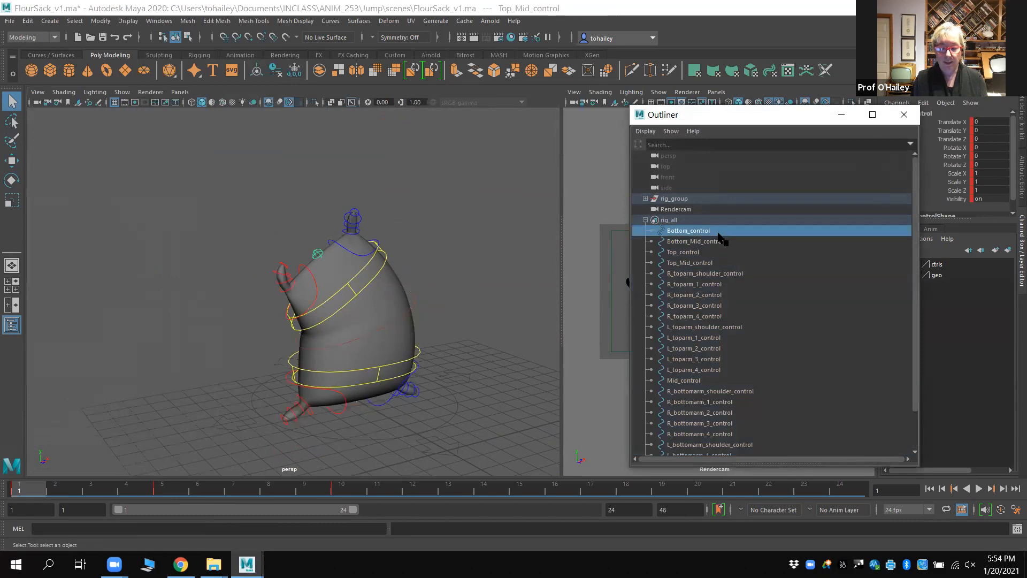
pyautogui.scroll(-2, 725, 345)
pyautogui.scroll(2, 719, 299)
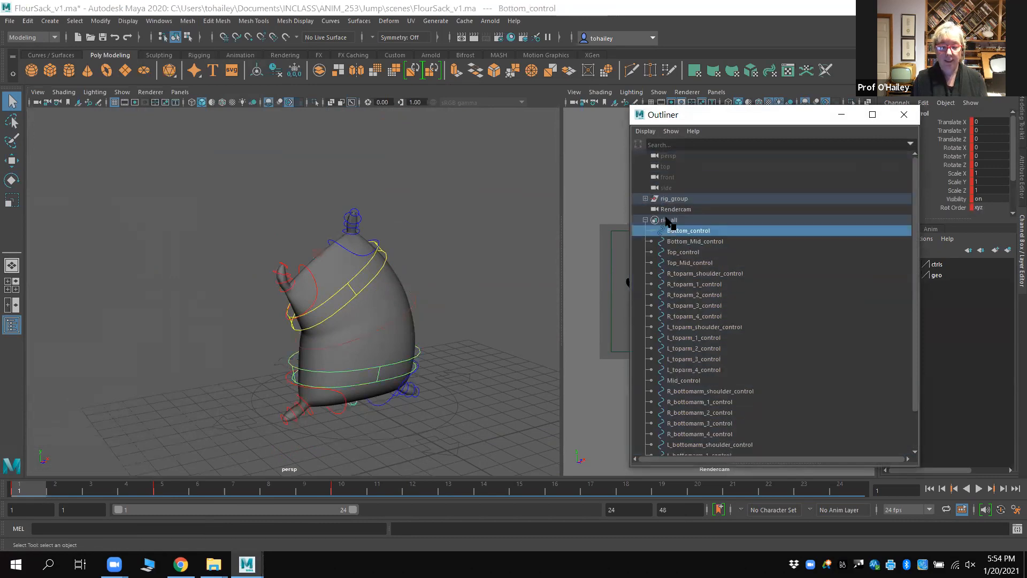
pyautogui.click(667, 220)
pyautogui.click(677, 230)
pyautogui.scroll(-2, 696, 343)
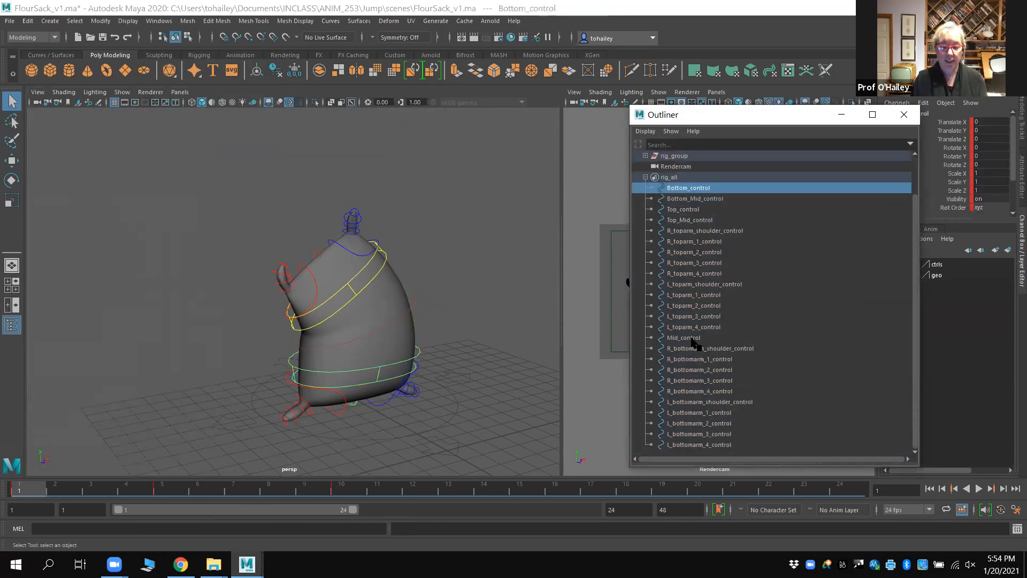
pyautogui.keyDown('shift'); pyautogui.click(727, 444); pyautogui.keyUp('shift')
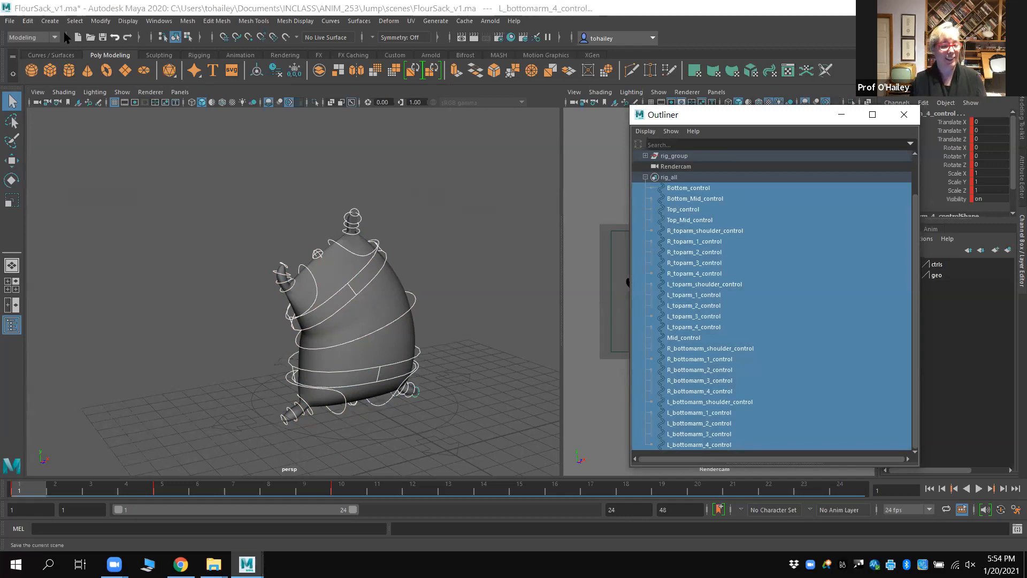
# Create a character set named FrankyFlourSack from the selected rig controls, including all keyable attributes
pyautogui.click(27, 37)
pyautogui.click(27, 65)
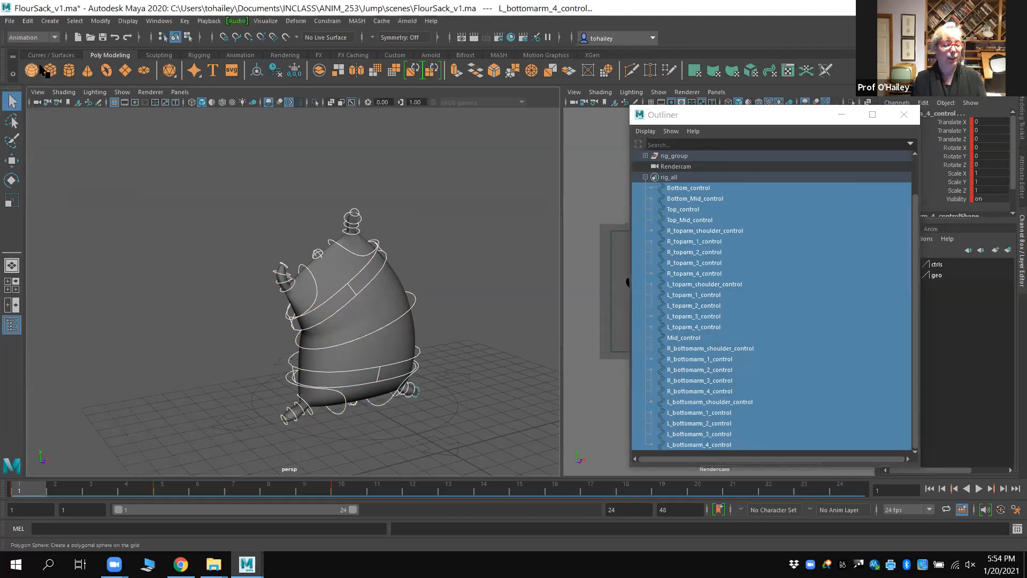
pyautogui.click(185, 21)
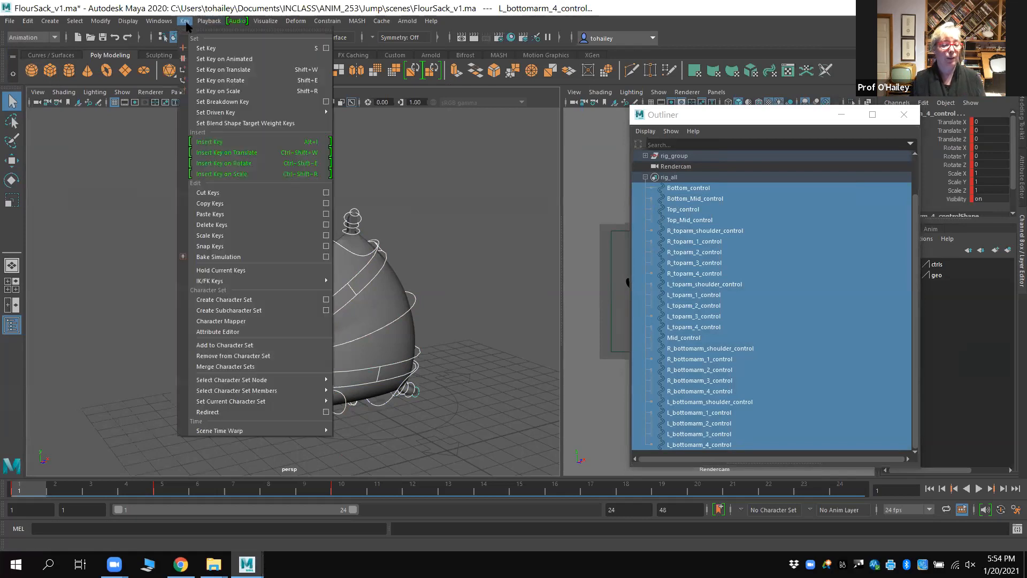
pyautogui.click(327, 300)
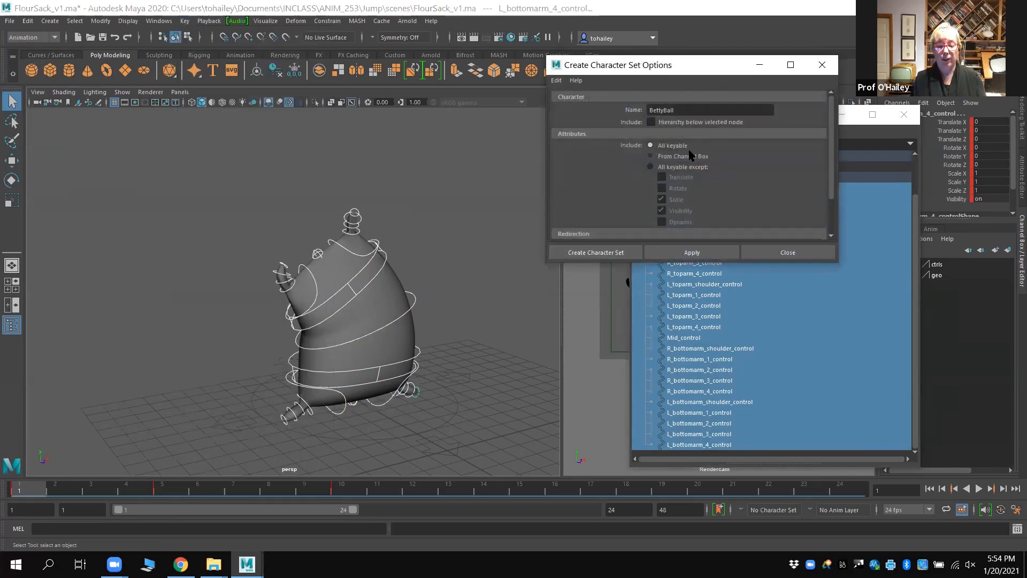
pyautogui.moveTo(676, 110); pyautogui.dragTo(624, 110)
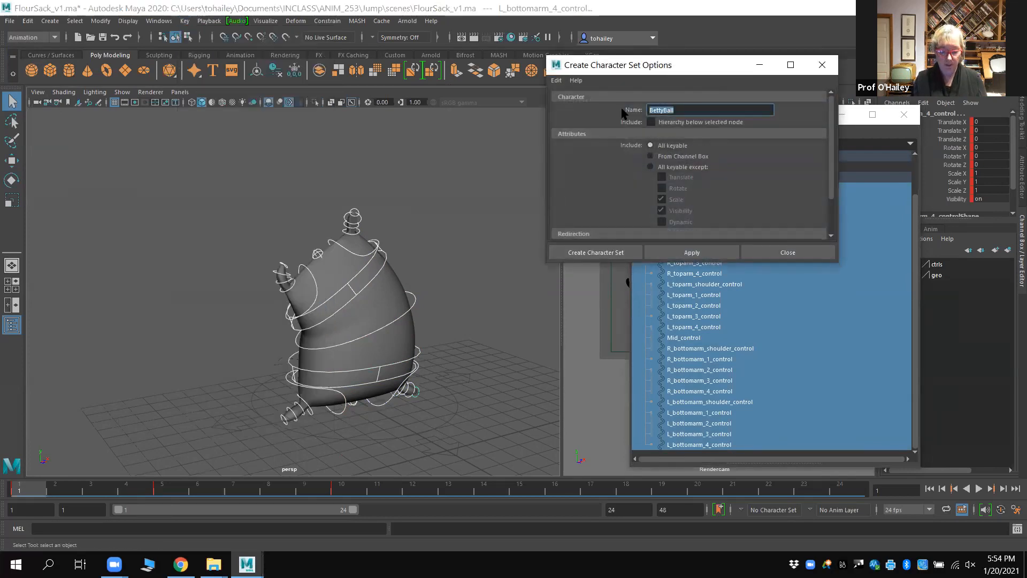
pyautogui.write('FrankyFlourSack')
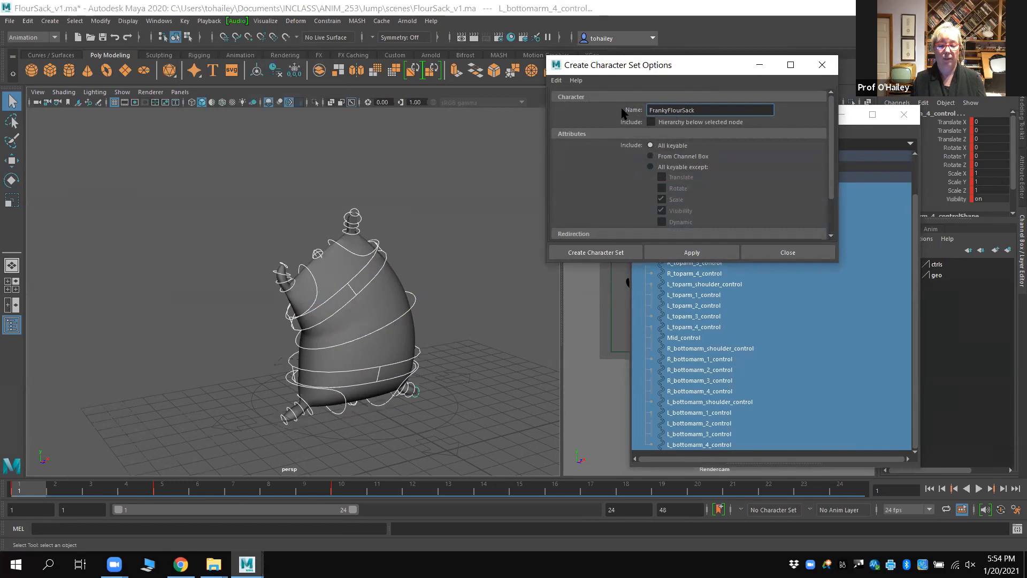
pyautogui.click(607, 252)
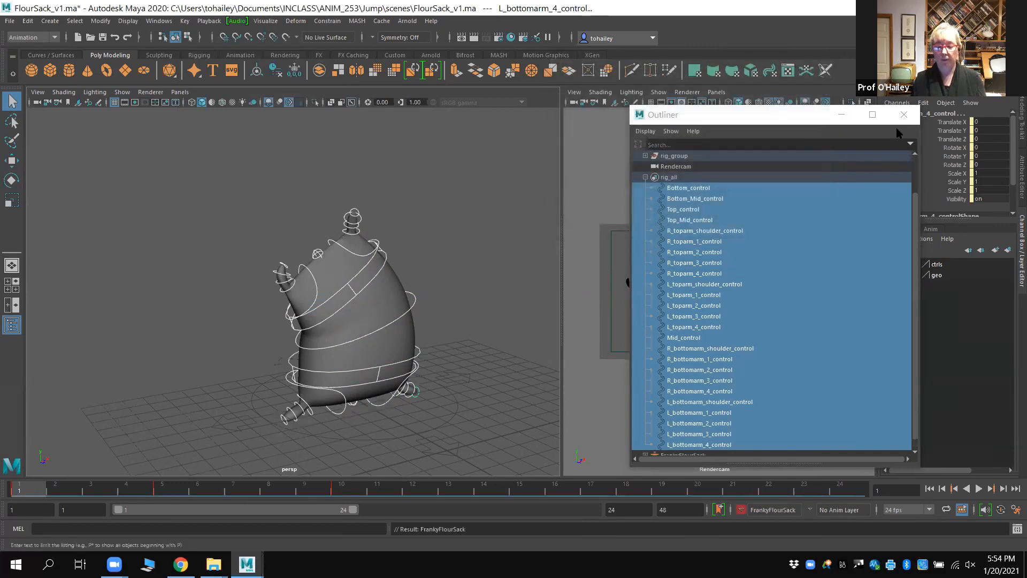
# Close the Outliner, clear the selection and set FrankyFlourSack as the current character set
pyautogui.click(903, 114)
pyautogui.click(501, 200)
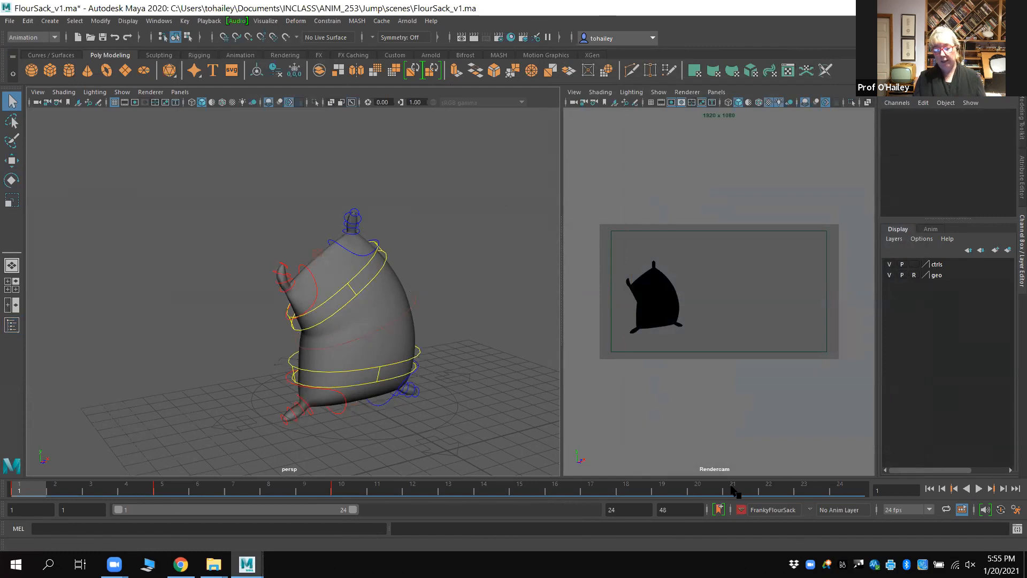
pyautogui.click(741, 510)
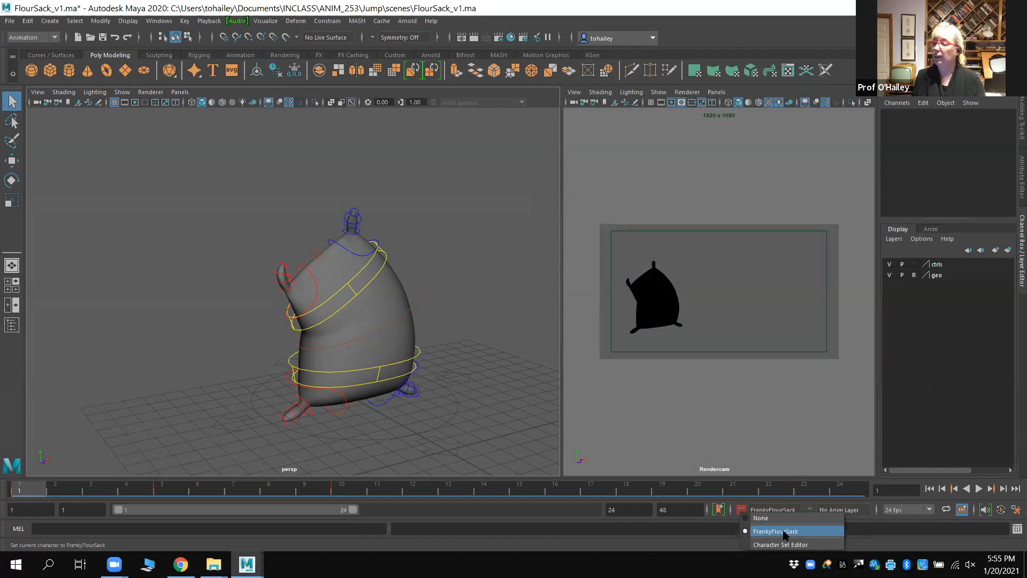
pyautogui.click(773, 531)
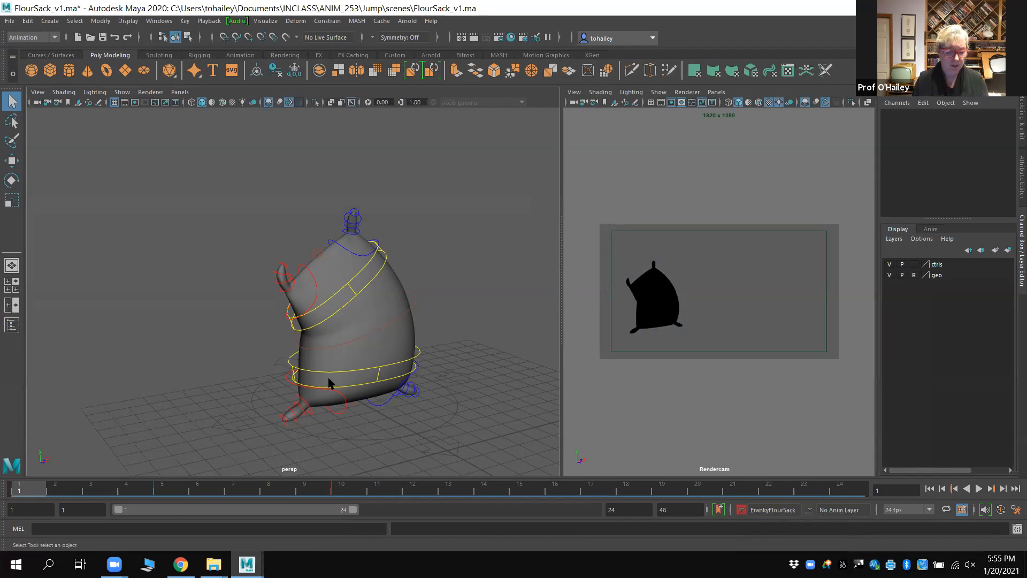
# Play back the jump animation and check the sack's poses at frames 5 and 10
pyautogui.click(156, 492)
pyautogui.hotkey('alt', 'v')
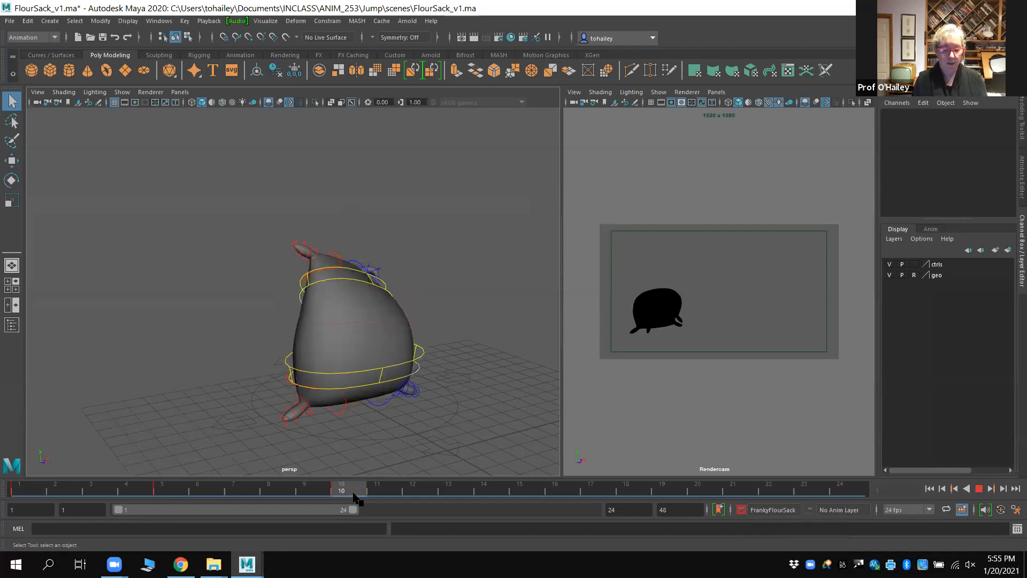
pyautogui.hotkey('alt', 'shift', 'v')
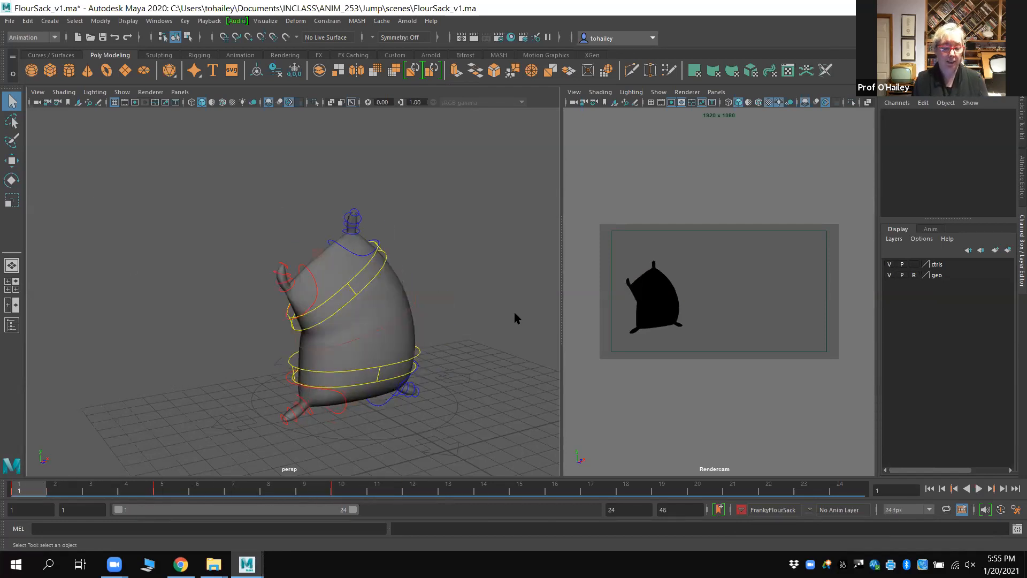
pyautogui.click(174, 490)
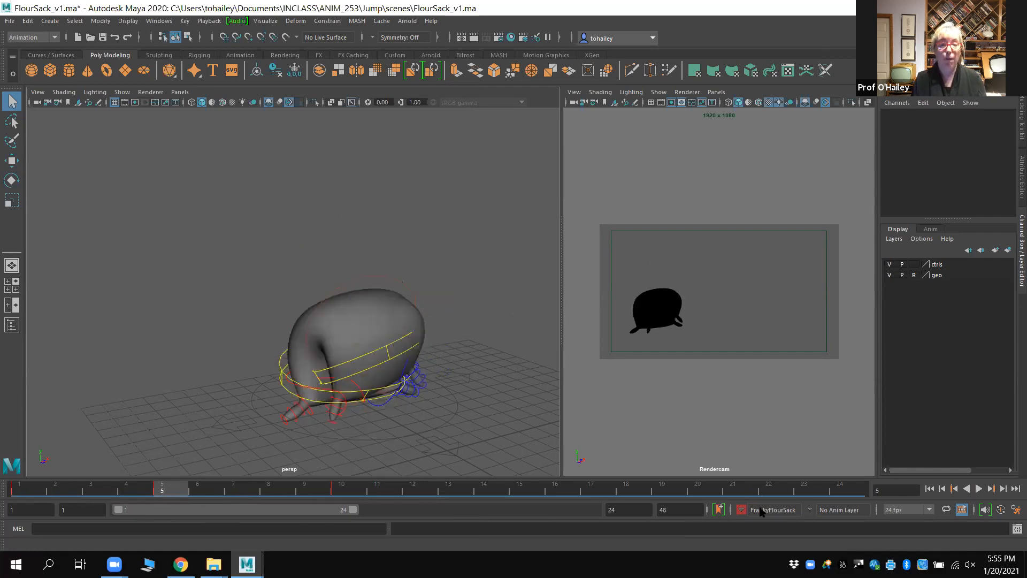
pyautogui.moveTo(269, 484); pyautogui.dragTo(340, 488)
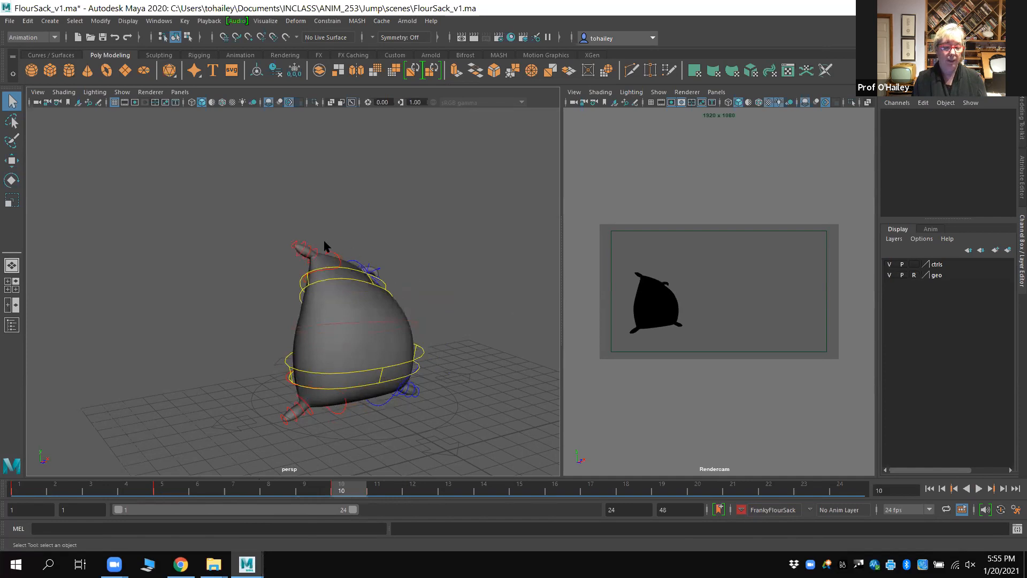
# Inspect the channels of the right top arm shoulder, top, bottom and left bottom arm controls at frame 10
pyautogui.click(333, 252)
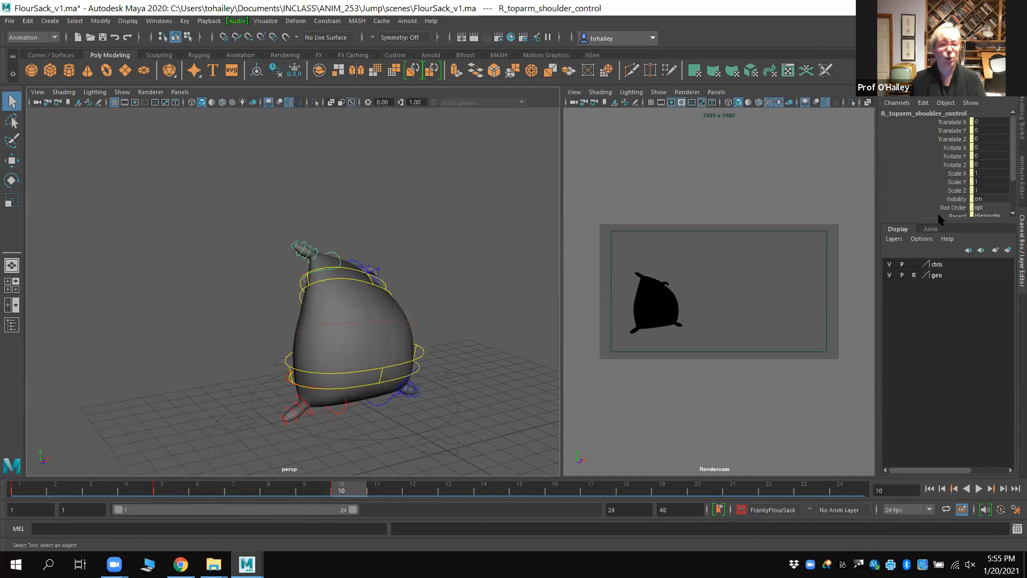
pyautogui.click(407, 288)
pyautogui.click(390, 293)
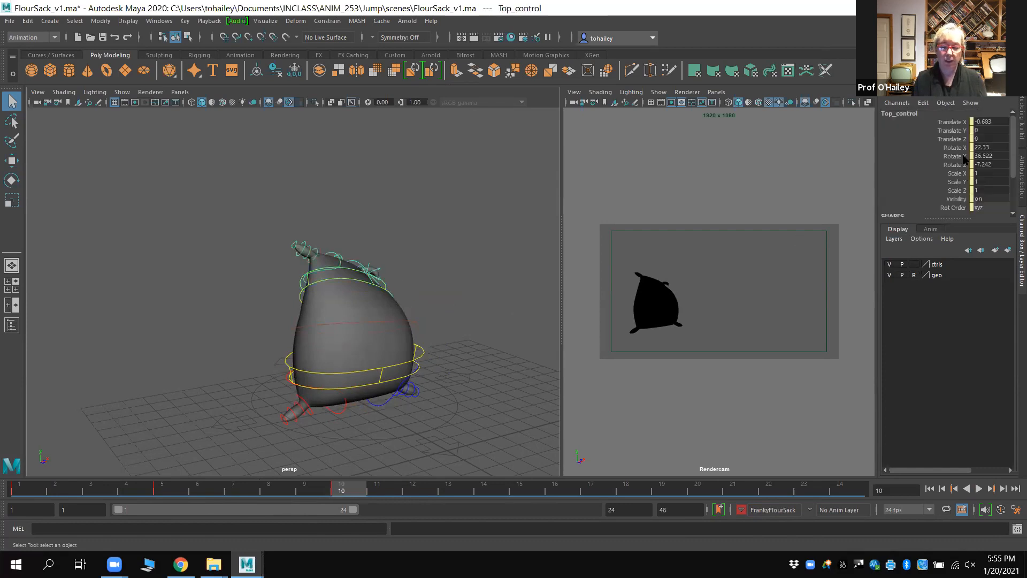
pyautogui.click(419, 359)
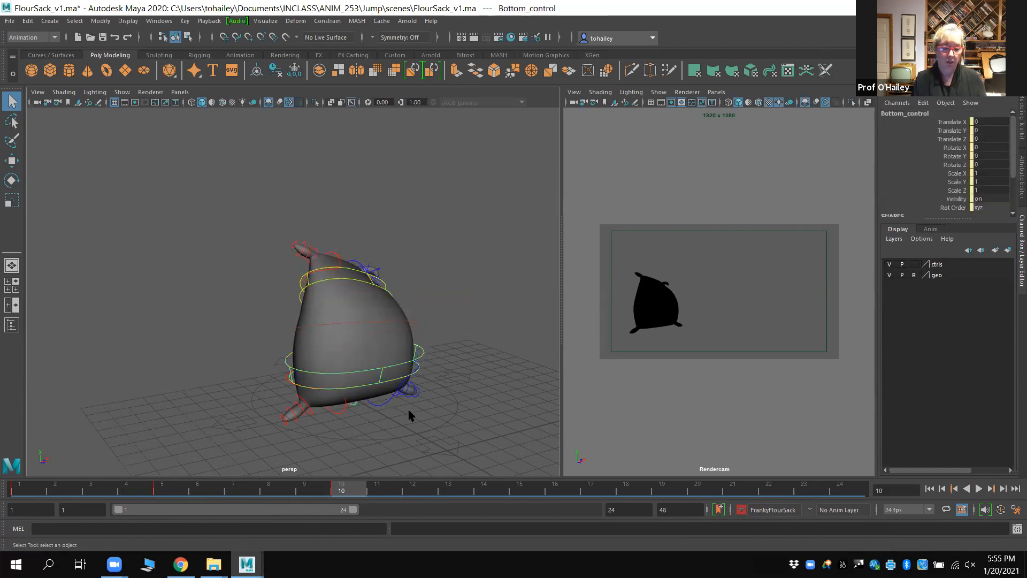
pyautogui.click(414, 394)
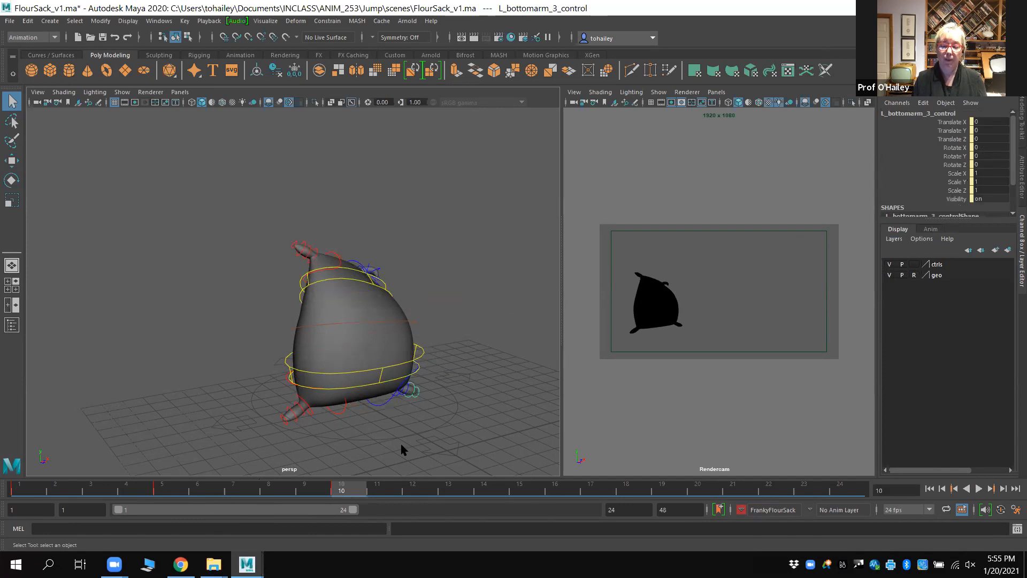
# Select the placement control around the sack's base and examine whether its channels belong to the character set
pyautogui.click(459, 438)
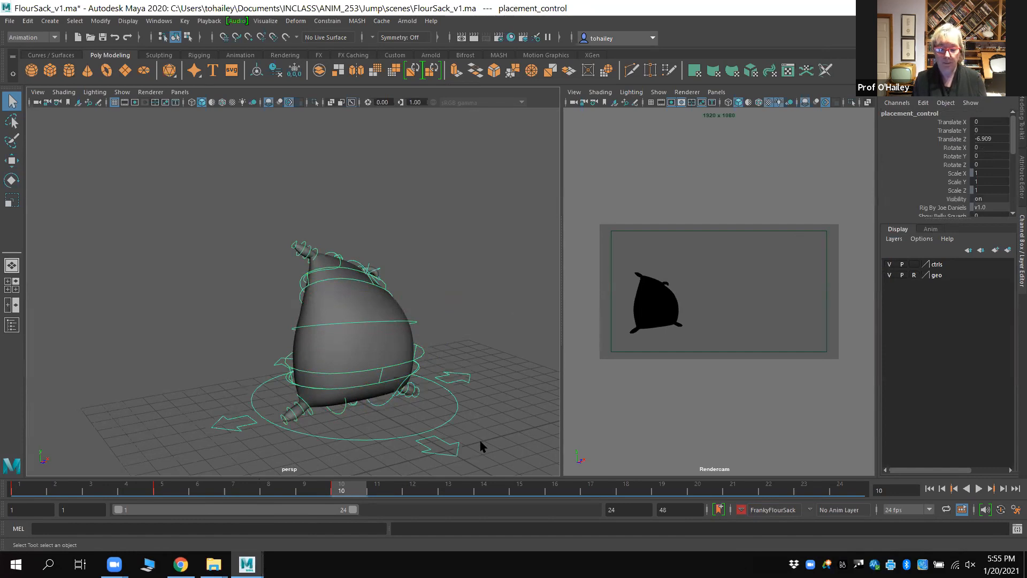
pyautogui.moveTo(243, 497); pyautogui.dragTo(342, 489)
pyautogui.click(481, 419)
pyautogui.moveTo(426, 412); pyautogui.dragTo(489, 440)
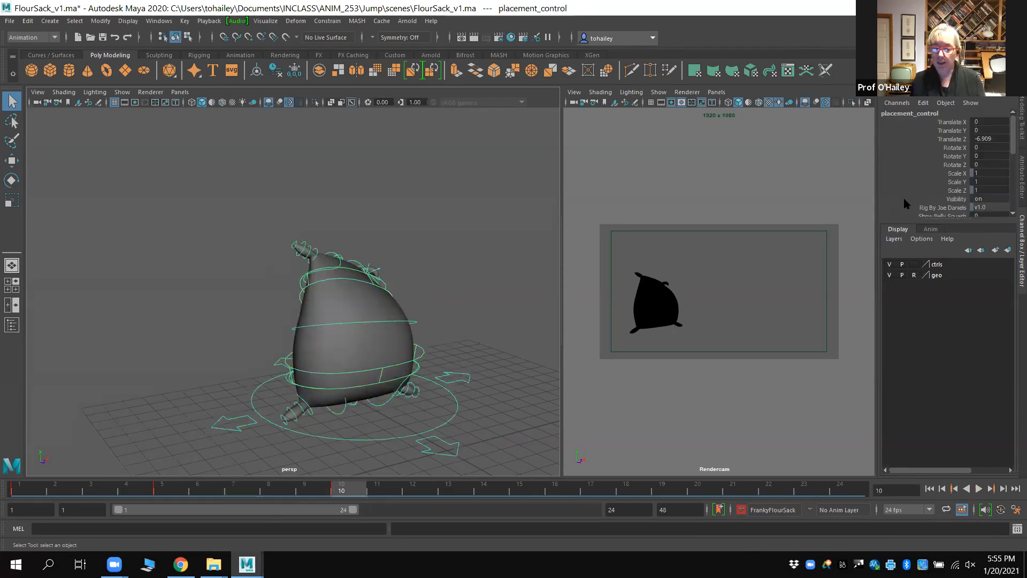
pyautogui.scroll(-1, 904, 198)
pyautogui.scroll(-1, 952, 165)
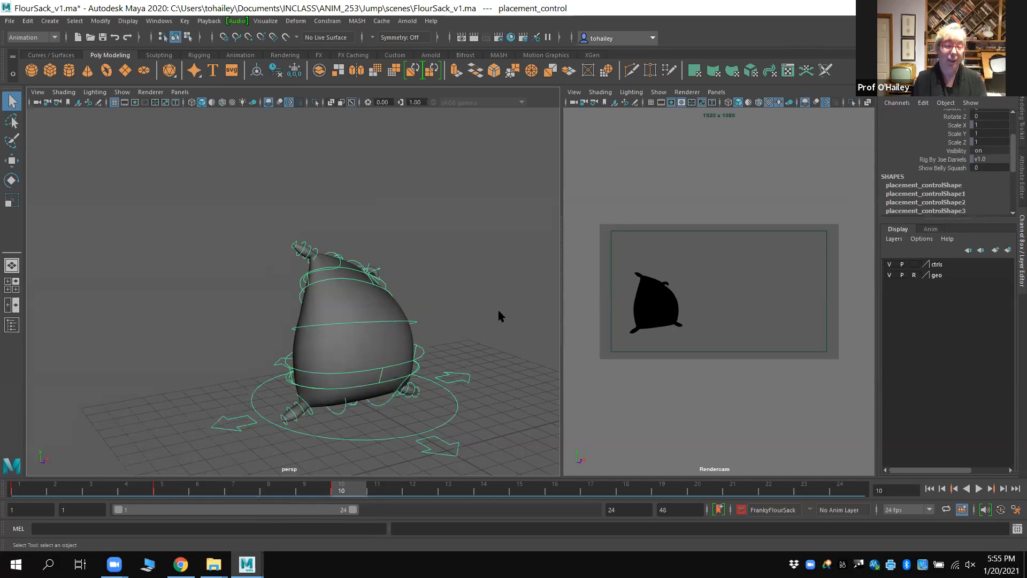
pyautogui.click(446, 409)
pyautogui.moveTo(445, 412); pyautogui.dragTo(470, 428)
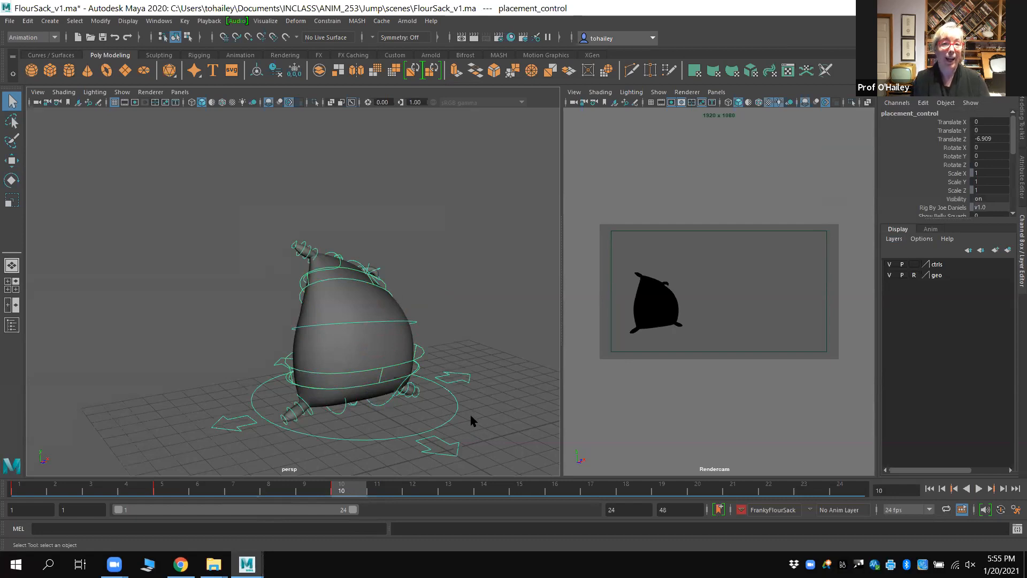
pyautogui.press('f')
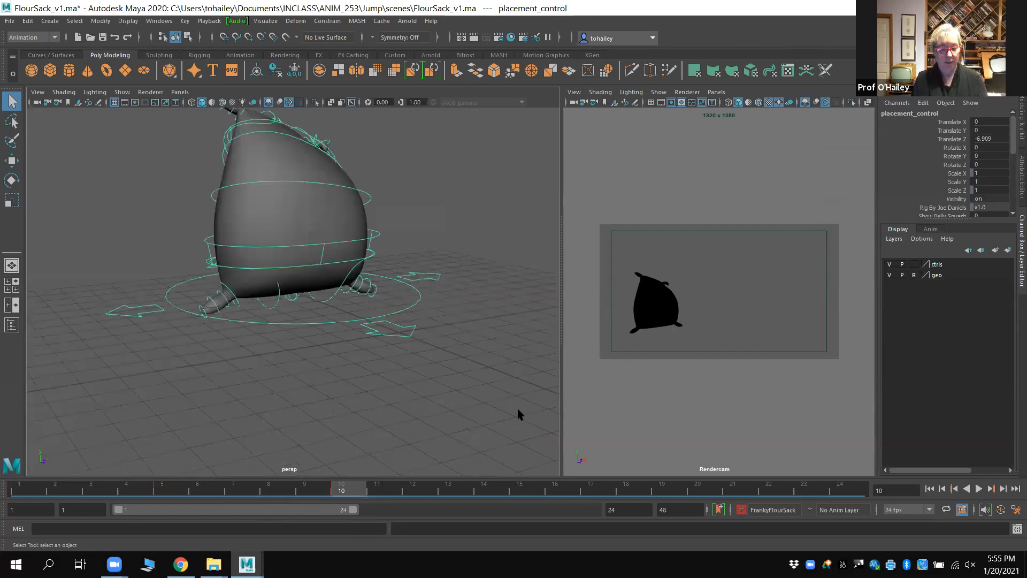
pyautogui.keyDown('alt'); pyautogui.moveTo(413, 394); pyautogui.dragTo(458, 373); pyautogui.keyUp('alt')
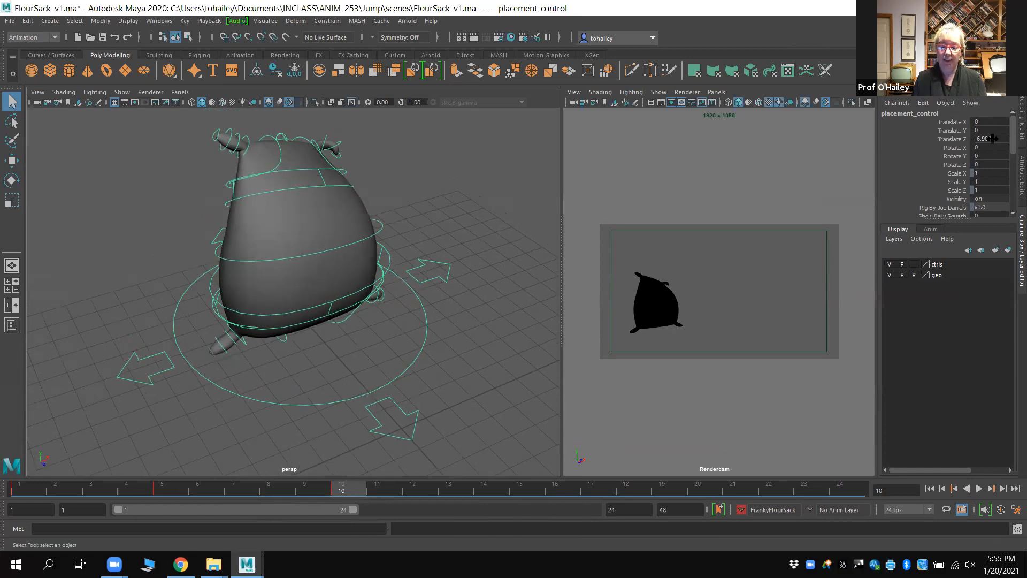
pyautogui.click(719, 508)
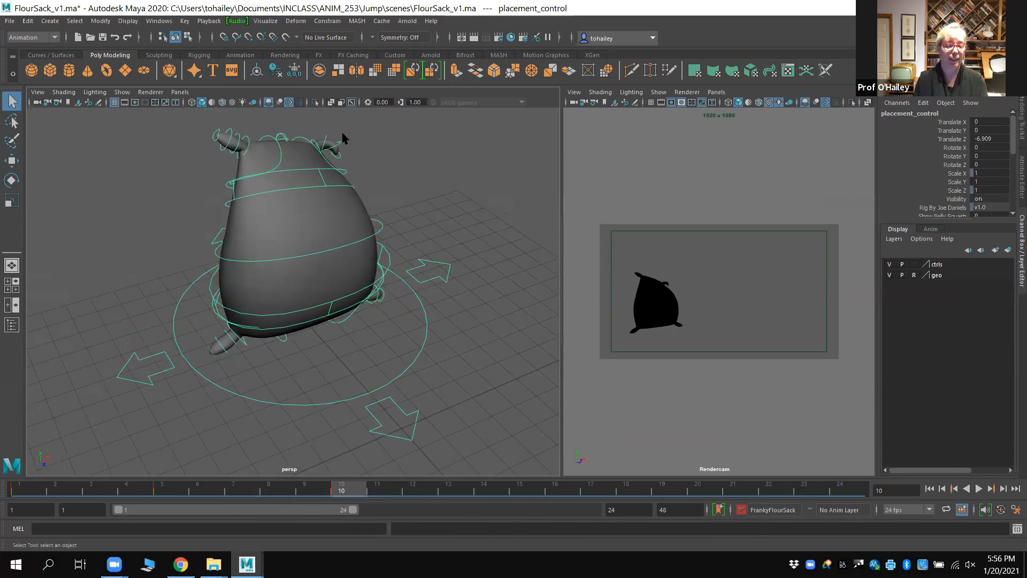
# Expand FrankyFlourSack in the Outliner and review its member attributes, then collapse it
pyautogui.click(159, 21)
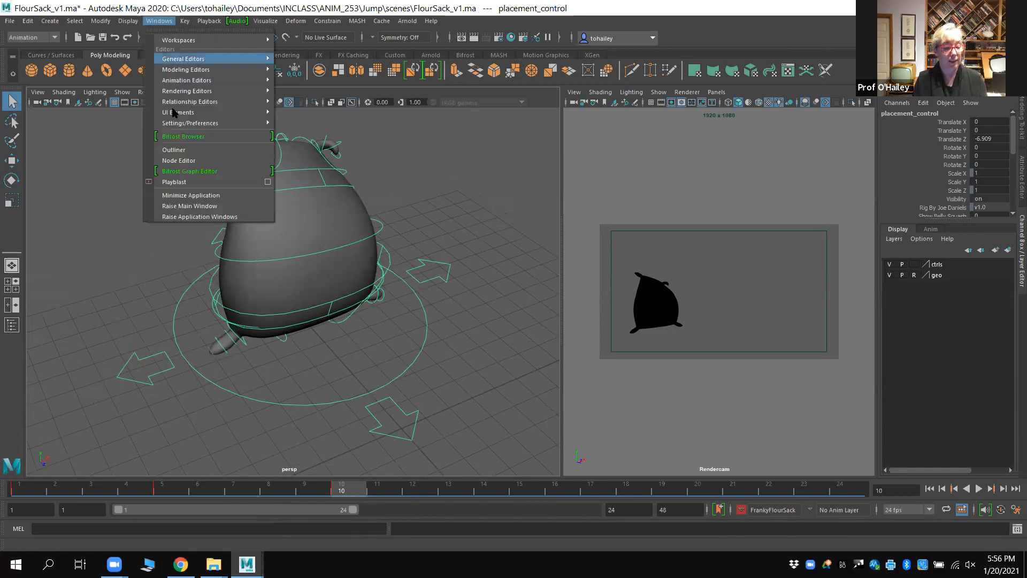
pyautogui.click(189, 157)
pyautogui.click(645, 197)
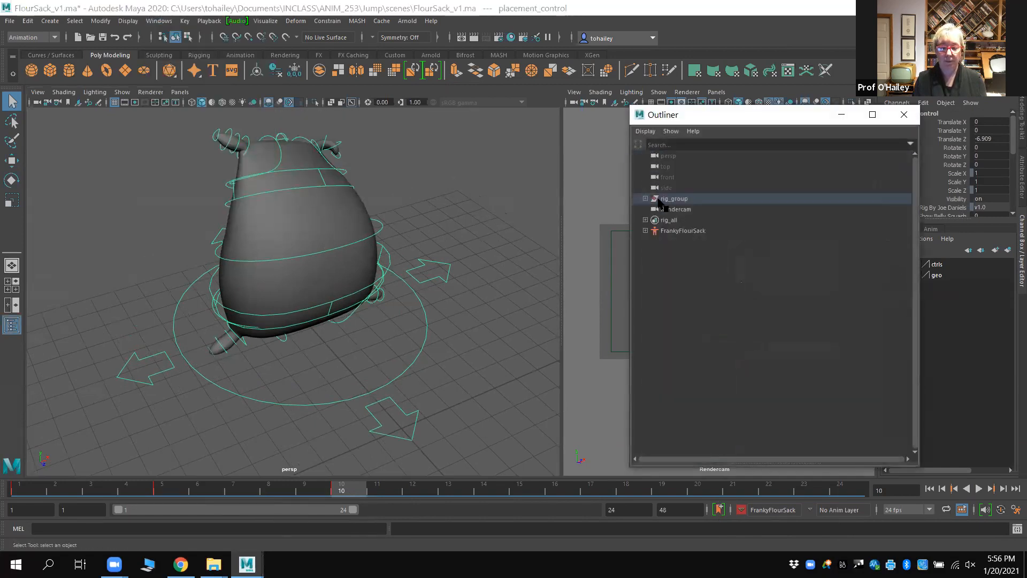
pyautogui.click(683, 231)
pyautogui.click(645, 231)
pyautogui.scroll(-15, 724, 354)
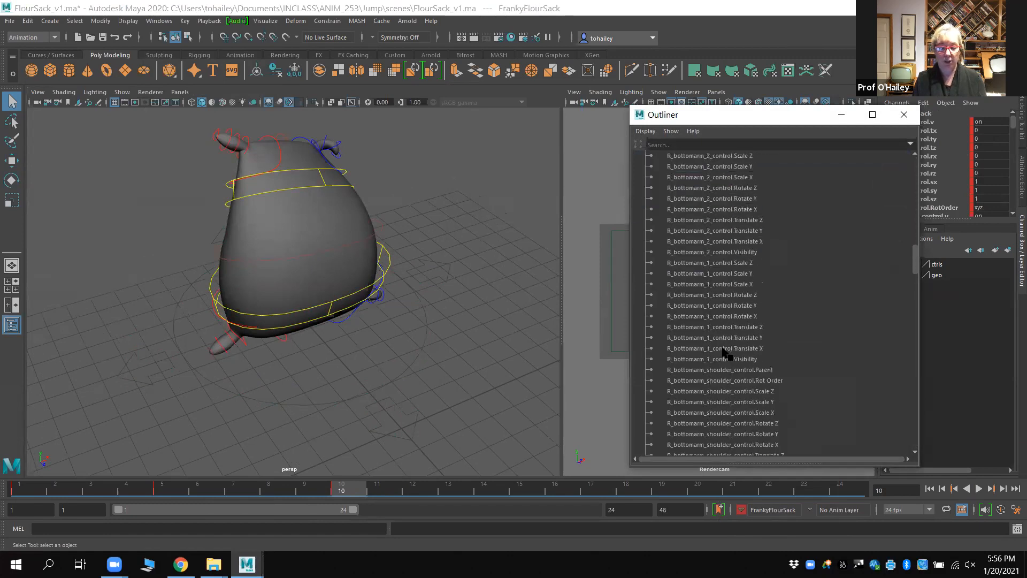
pyautogui.scroll(15, 724, 354)
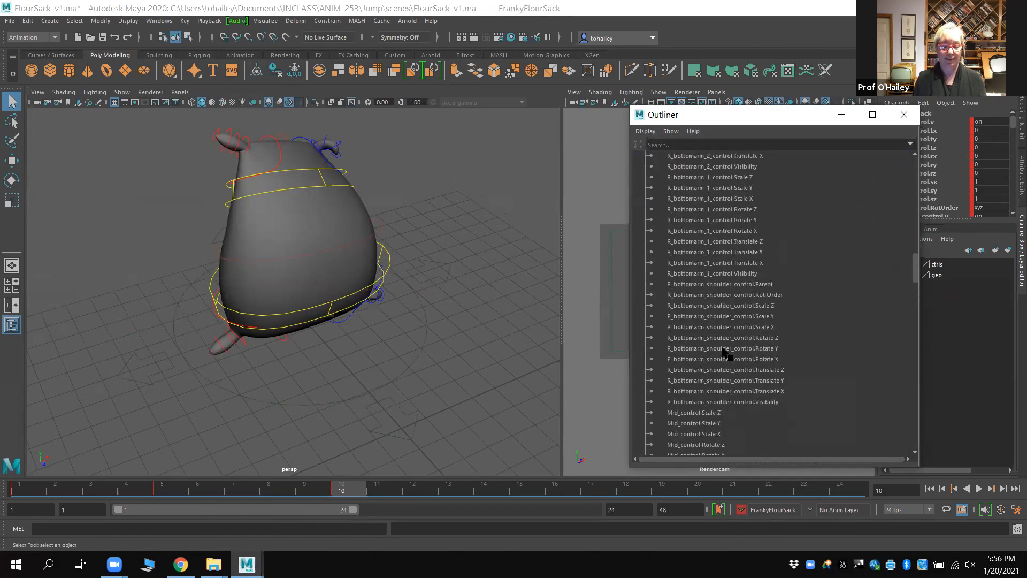
pyautogui.scroll(3, 679, 264)
pyautogui.click(645, 231)
# Reselect the placement control in the perspective view and close the Outliner
pyautogui.moveTo(412, 347); pyautogui.dragTo(532, 355)
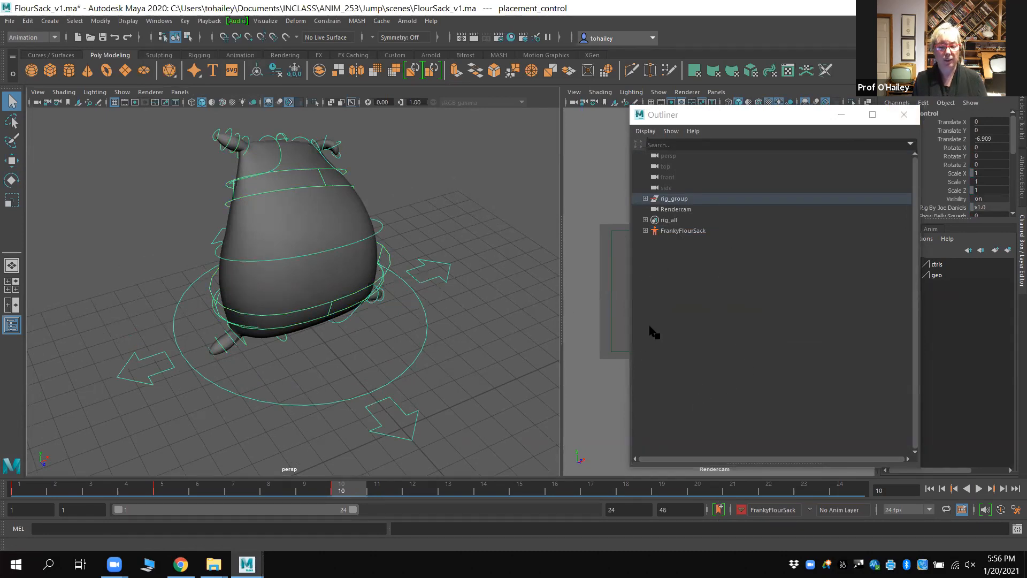
pyautogui.click(671, 131)
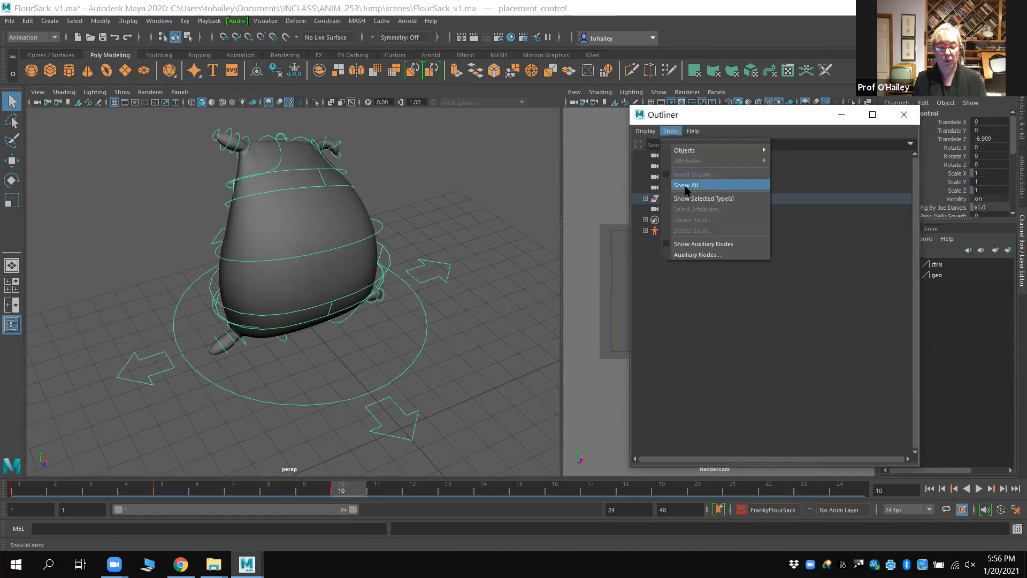
pyautogui.click(904, 115)
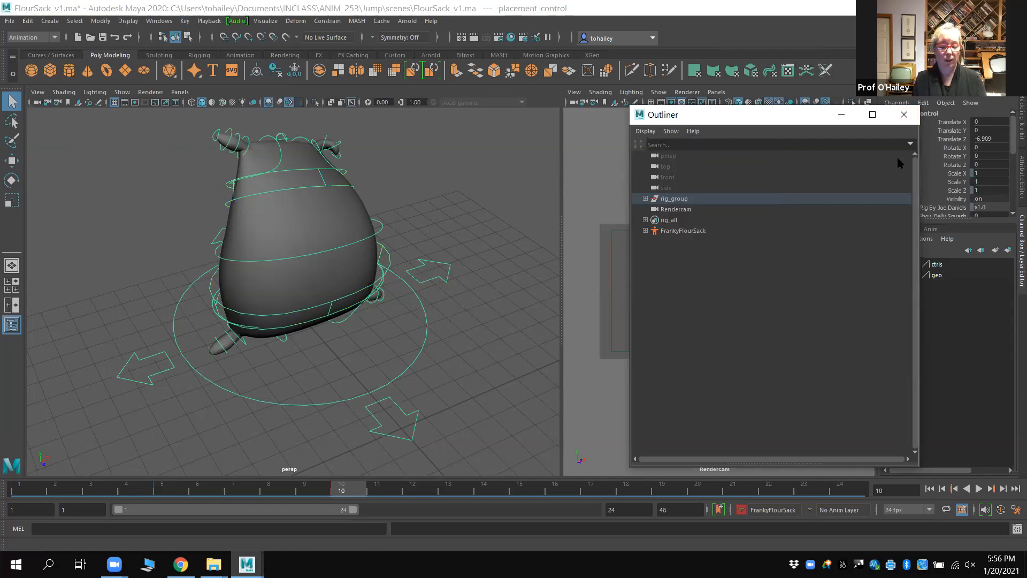
pyautogui.click(904, 114)
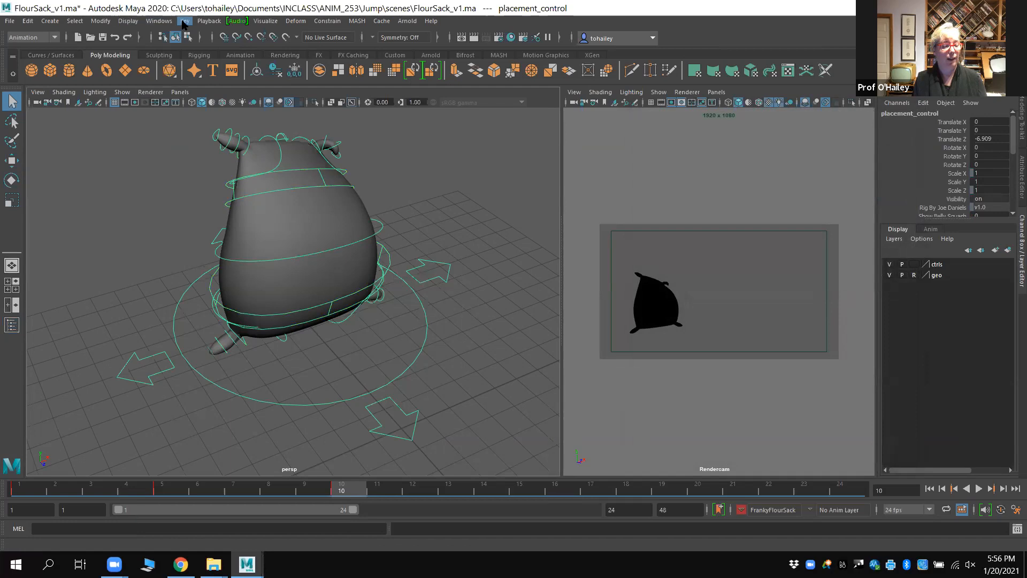
# Open the Relationship Editor for editing character sets
pyautogui.click(183, 22)
pyautogui.moveTo(159, 22)
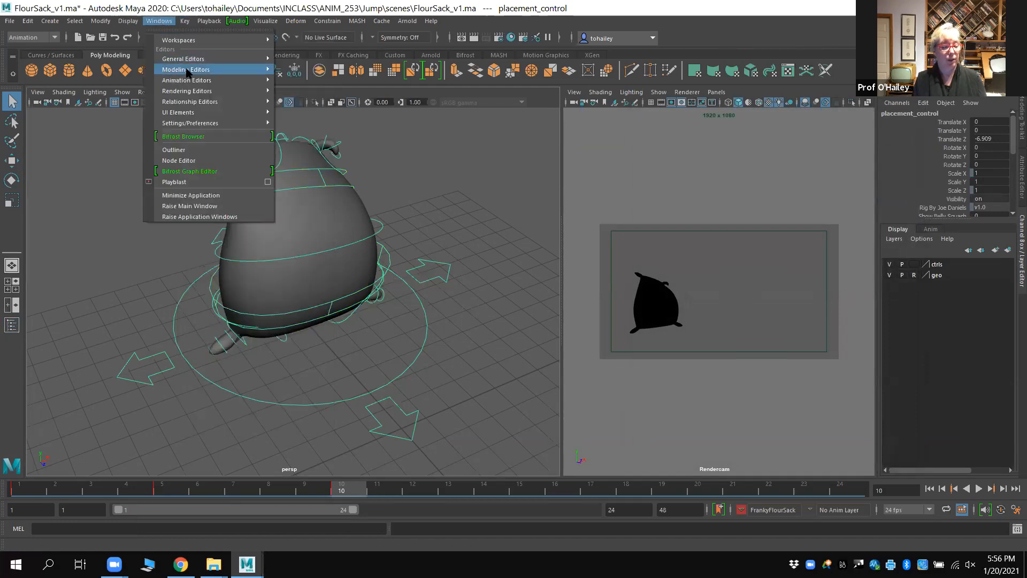
pyautogui.moveTo(213, 108)
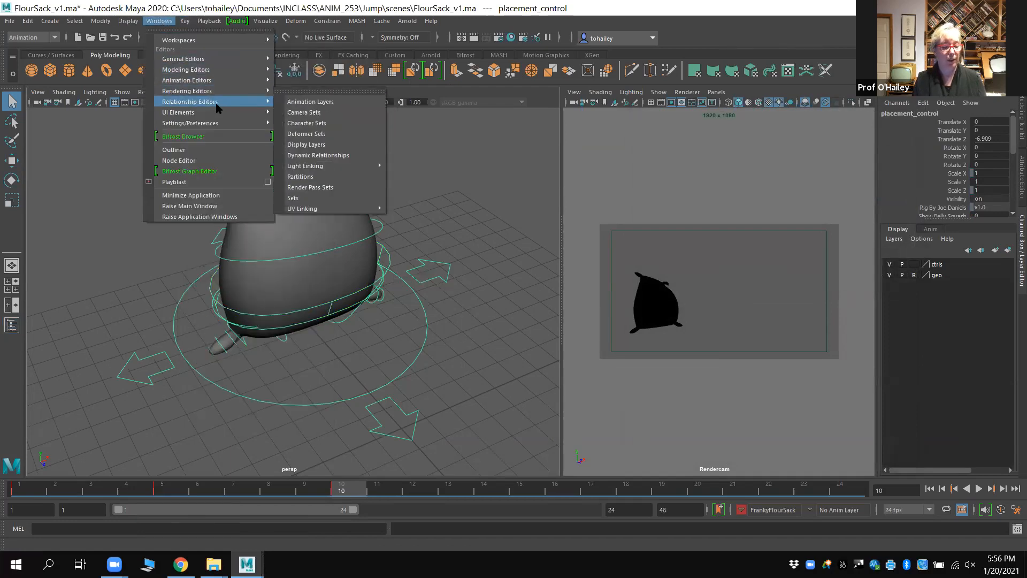
pyautogui.click(341, 124)
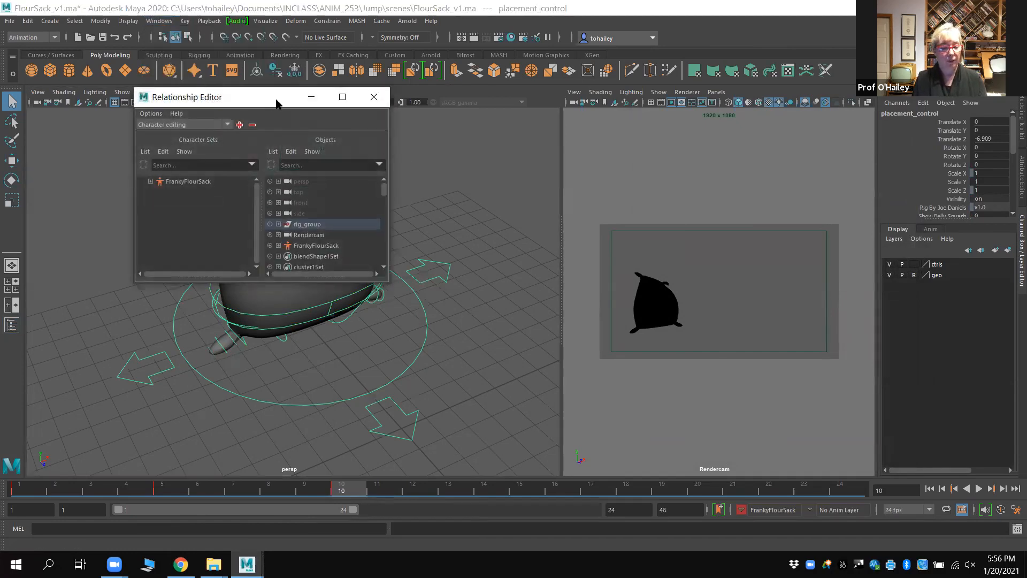
# Select FrankyFlourSack in the Relationship Editor to check the character set, then close the editor
pyautogui.moveTo(271, 102); pyautogui.dragTo(786, 76)
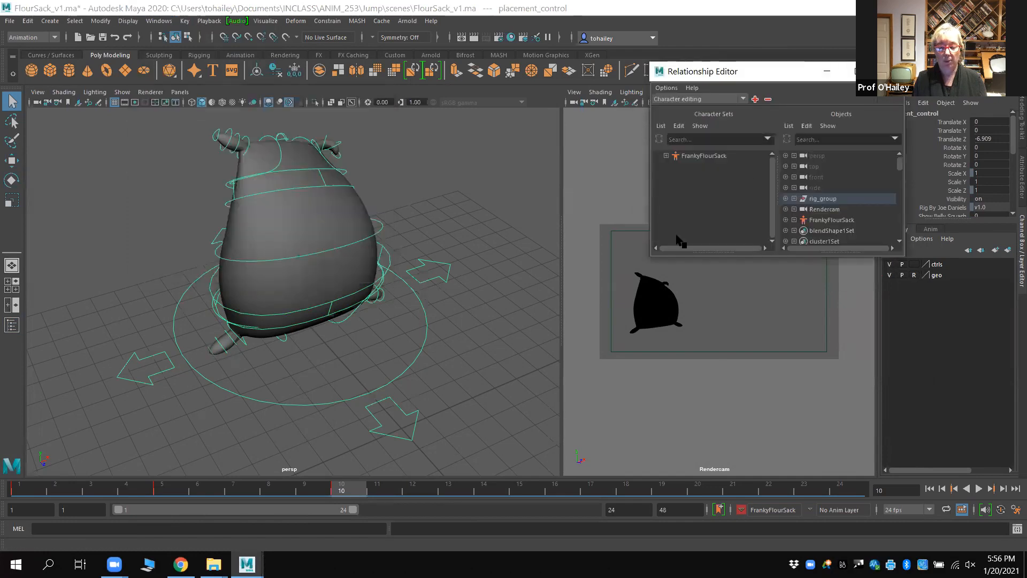
pyautogui.click(717, 156)
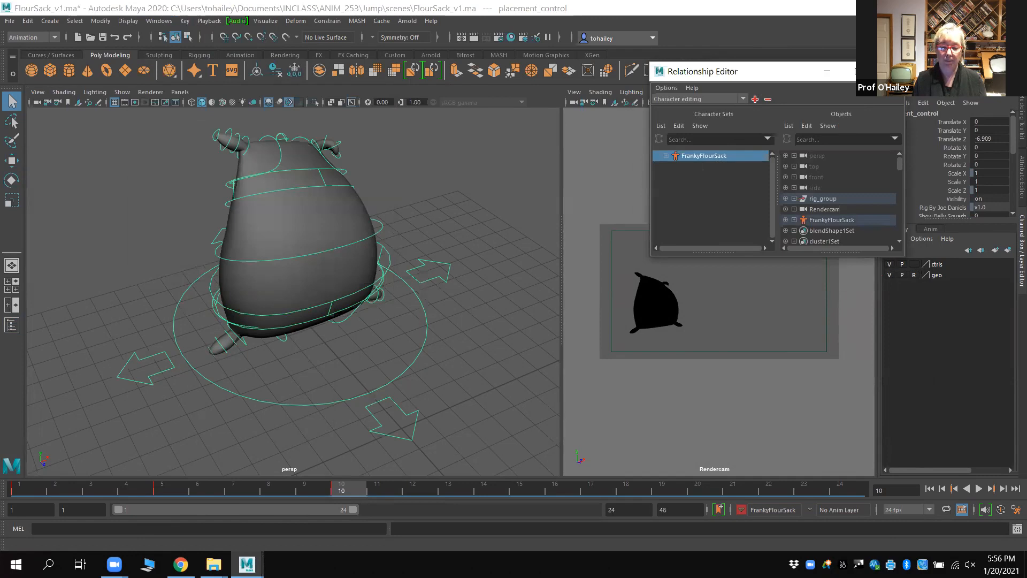
pyautogui.click(850, 72)
# Reselect the placement control and try to add it to the character set without choosing any of its channels
pyautogui.click(553, 340)
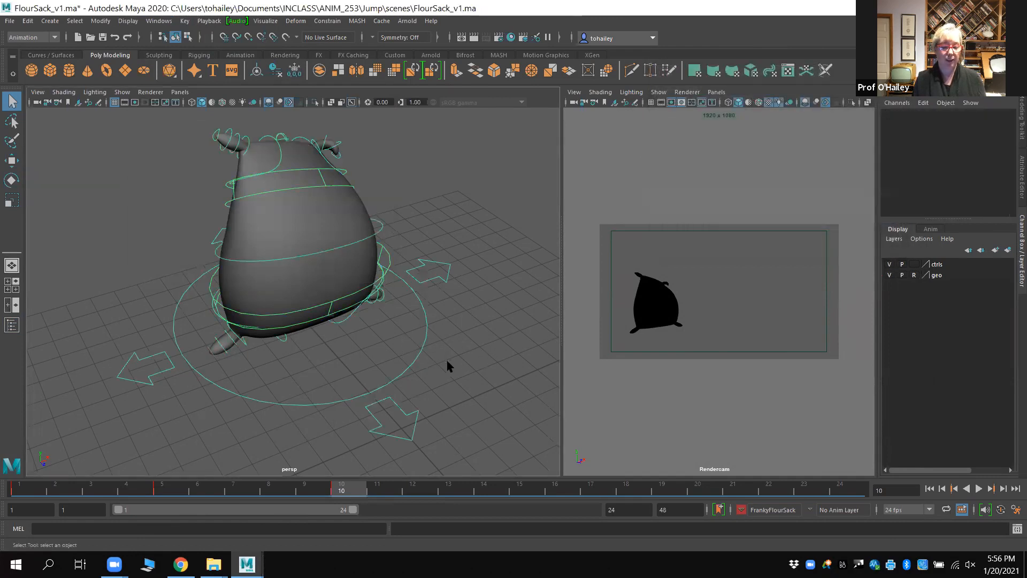
pyautogui.hotkey('ctrl', 'z')
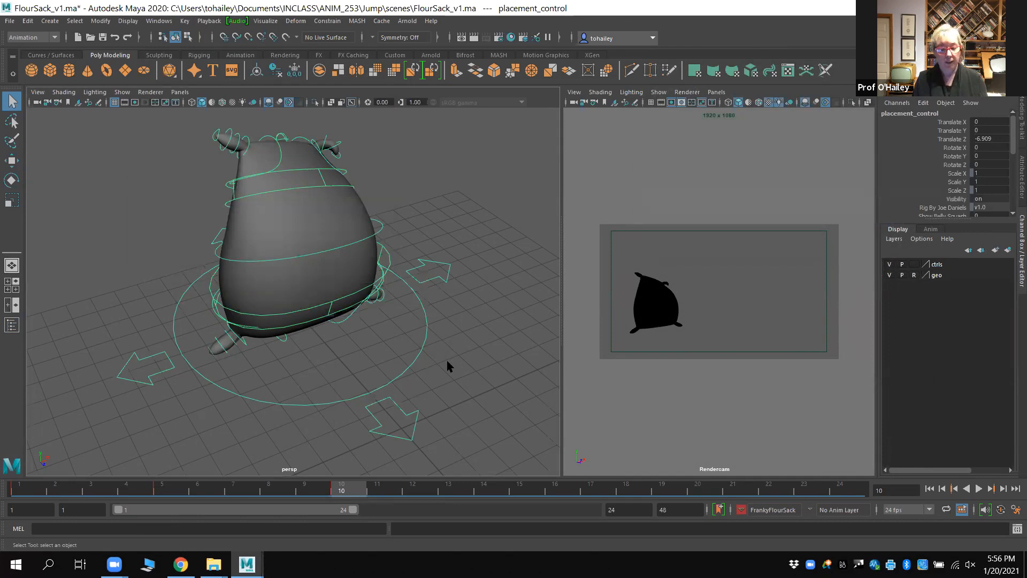
pyautogui.click(447, 366)
pyautogui.moveTo(416, 348); pyautogui.dragTo(441, 366)
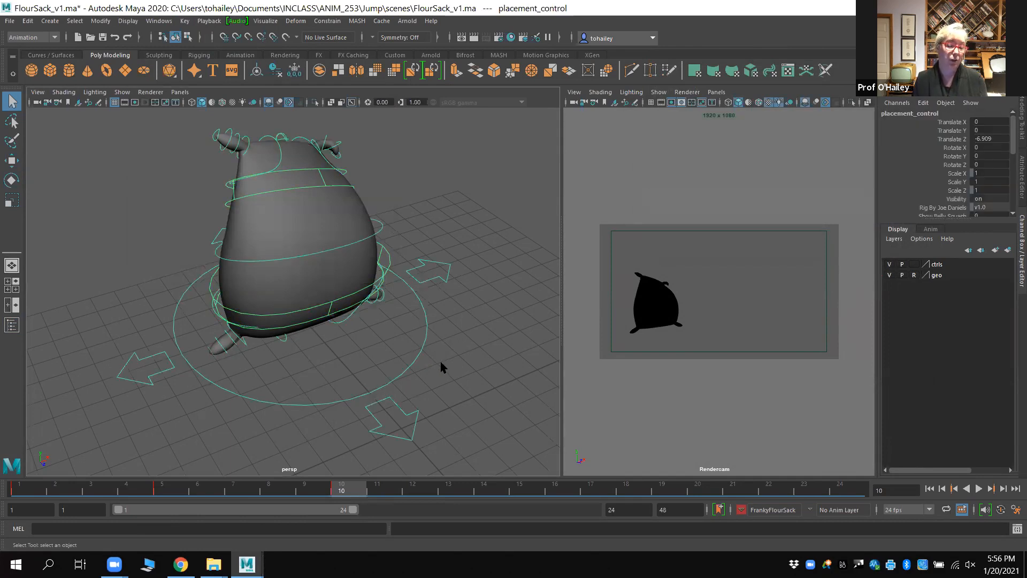
pyautogui.click(185, 21)
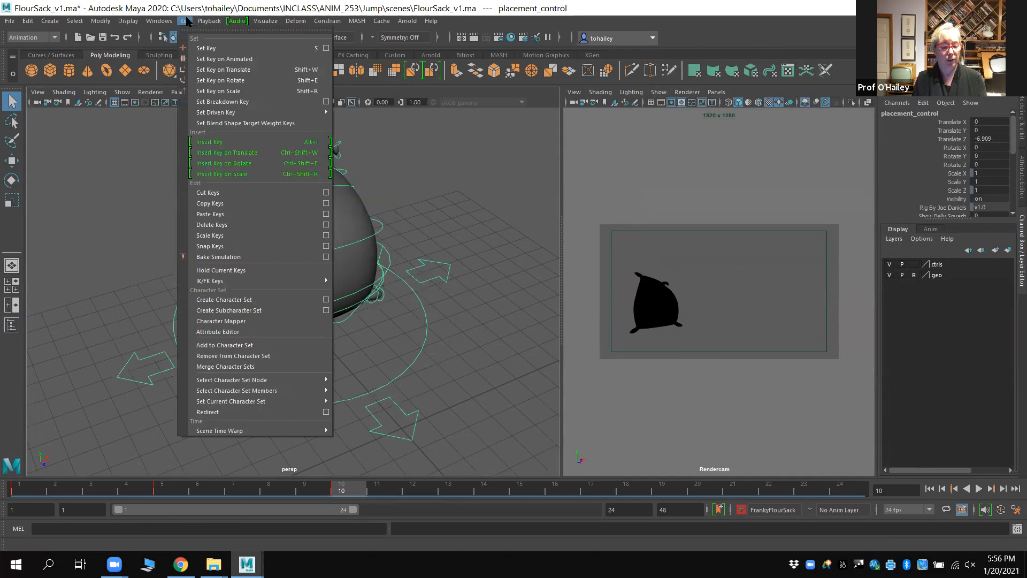
pyautogui.click(240, 345)
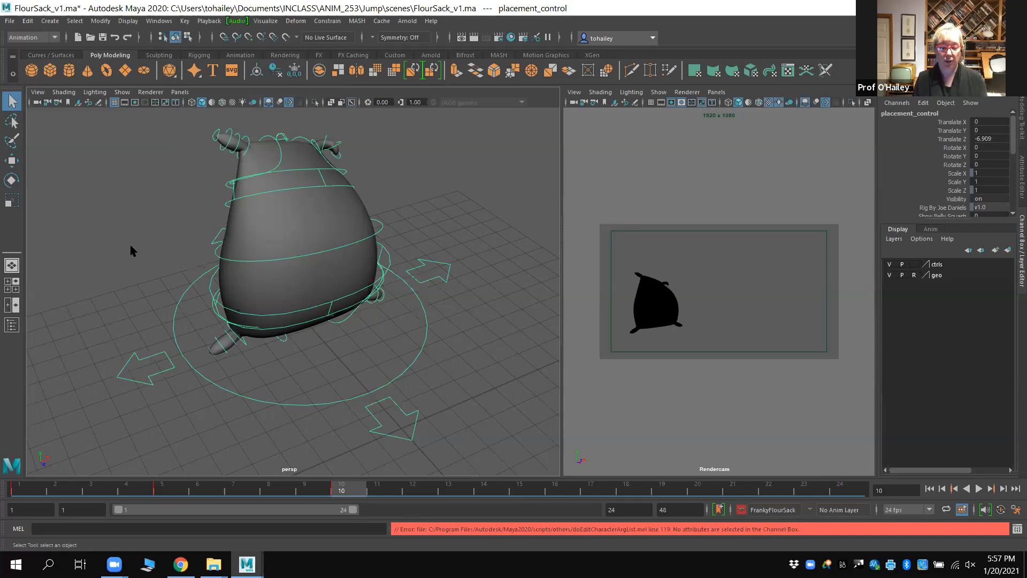
# Expand FrankyFlourSack in the Outliner to examine its member attributes, close the Outliner and reselect the placement control
pyautogui.click(169, 22)
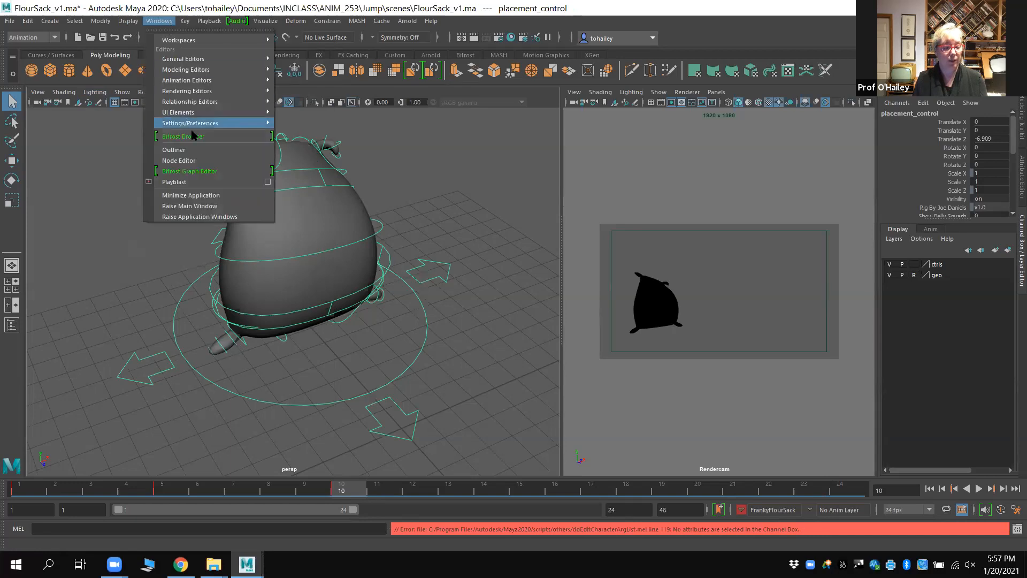
pyautogui.click(195, 148)
pyautogui.click(645, 230)
pyautogui.click(707, 316)
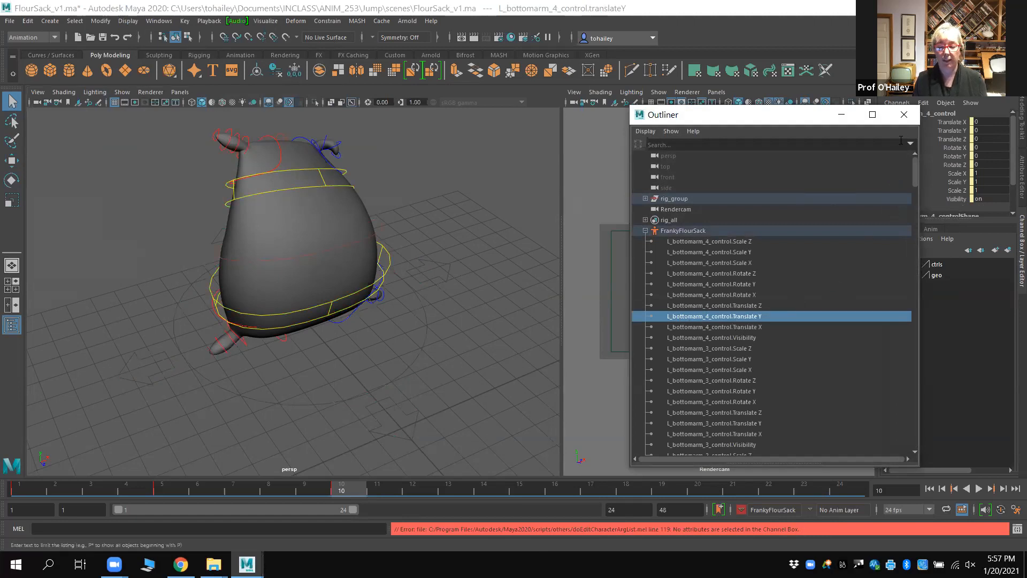
pyautogui.click(904, 115)
pyautogui.click(422, 342)
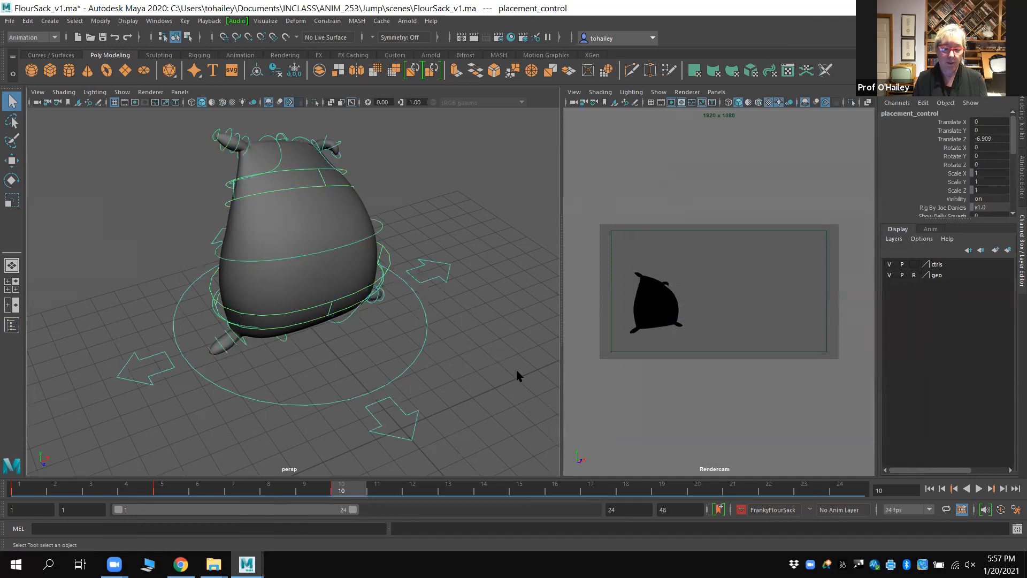
# Select all of the placement control's channels from Translate X downward and add them to the character set
pyautogui.moveTo(961, 123); pyautogui.dragTo(959, 211)
pyautogui.scroll(-2, 959, 210)
pyautogui.scroll(2, 961, 194)
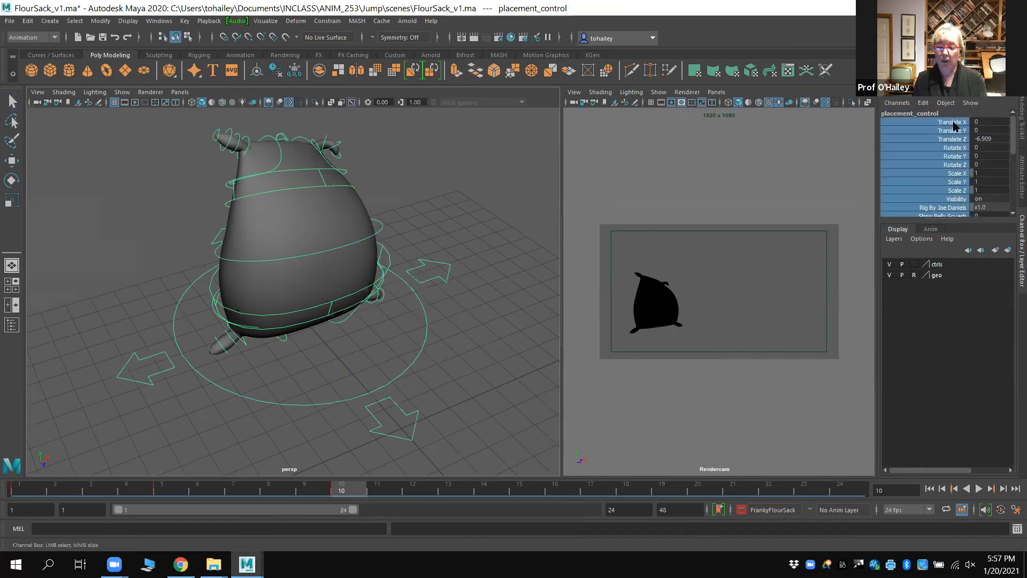
pyautogui.click(185, 21)
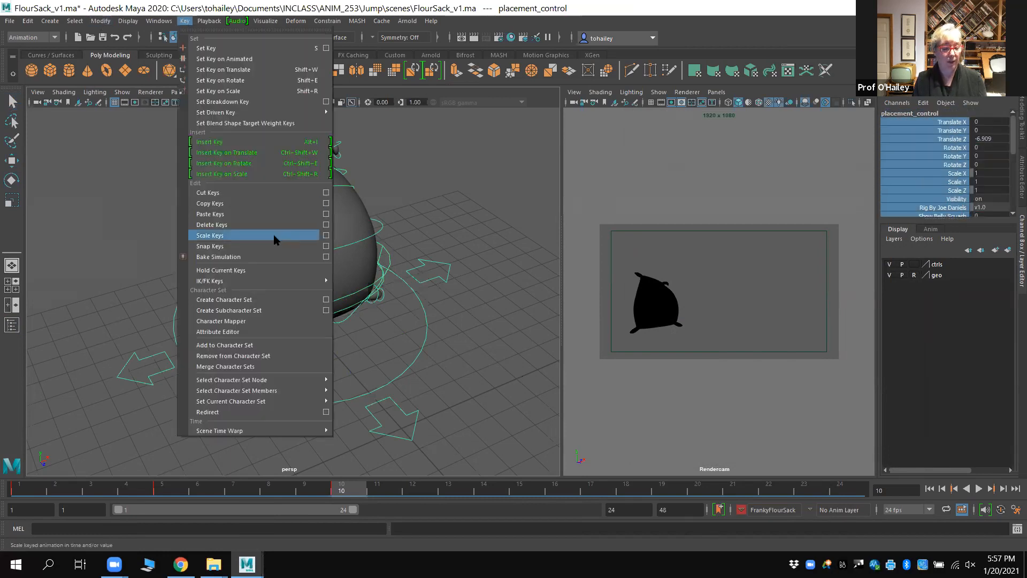
pyautogui.click(260, 345)
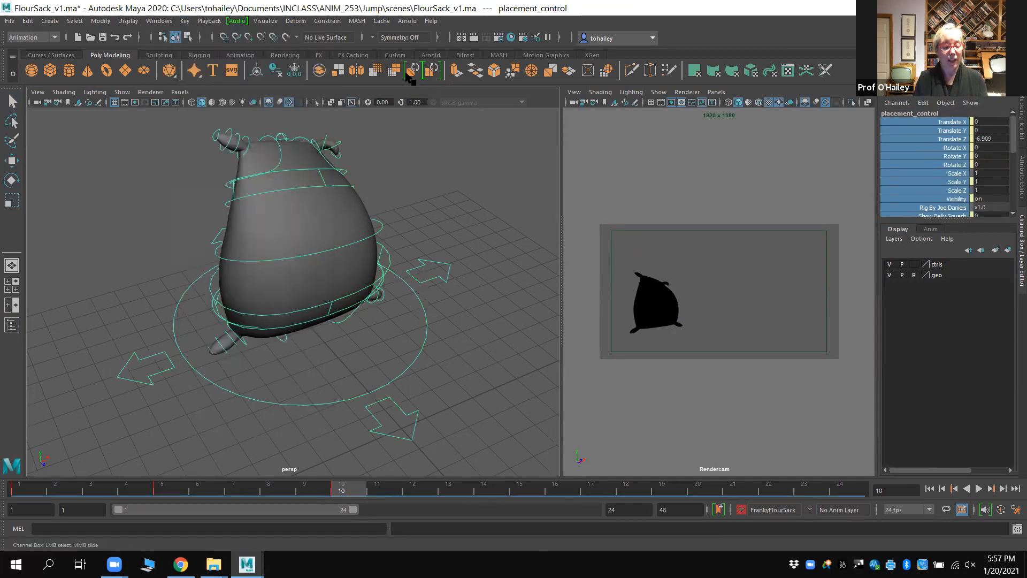
# Remove the placement control's selected channels from the character set and clear the selection
pyautogui.click(184, 21)
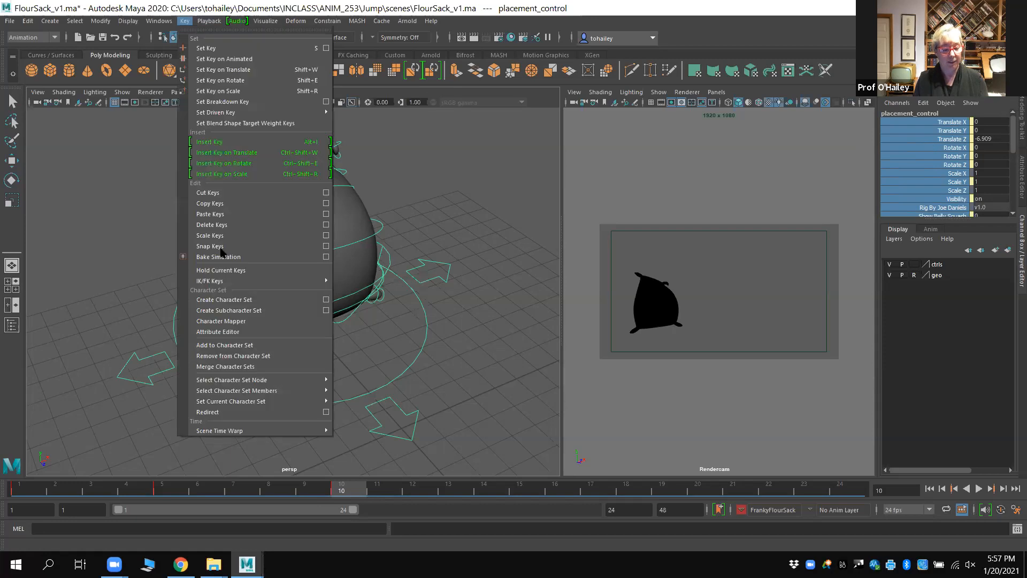
pyautogui.click(236, 356)
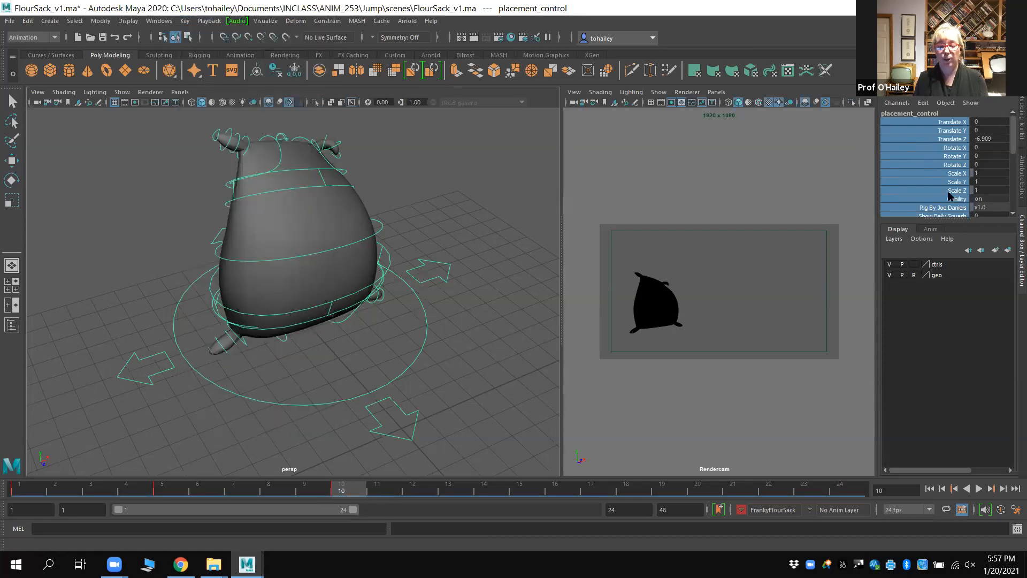
pyautogui.click(434, 378)
pyautogui.moveTo(408, 348); pyautogui.dragTo(461, 378)
pyautogui.click(452, 423)
# At frame 2, select Top_control's channels from Translate X to Rot Order and remove them from the character set
pyautogui.moveTo(341, 493); pyautogui.dragTo(54, 492)
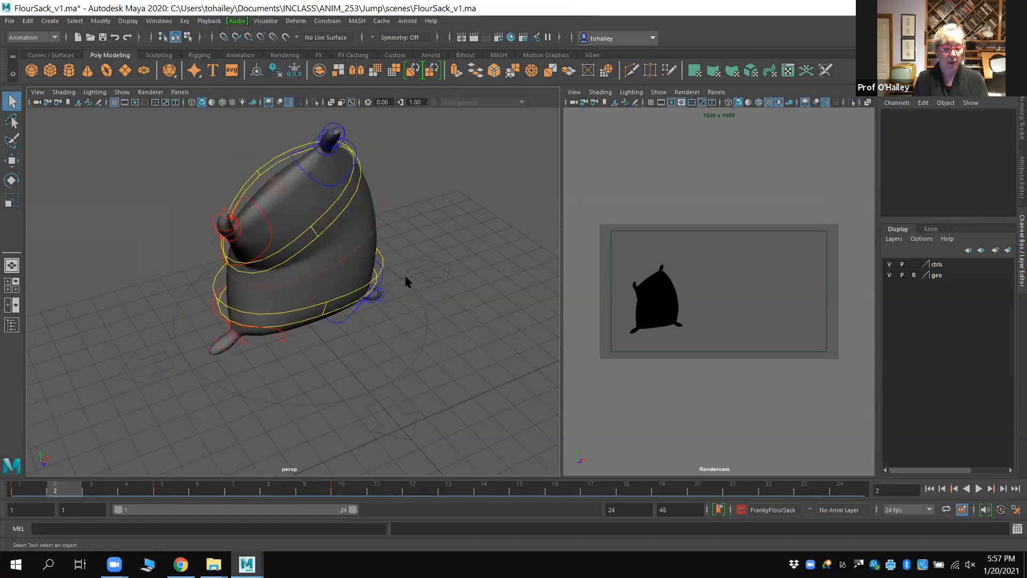
pyautogui.click(315, 226)
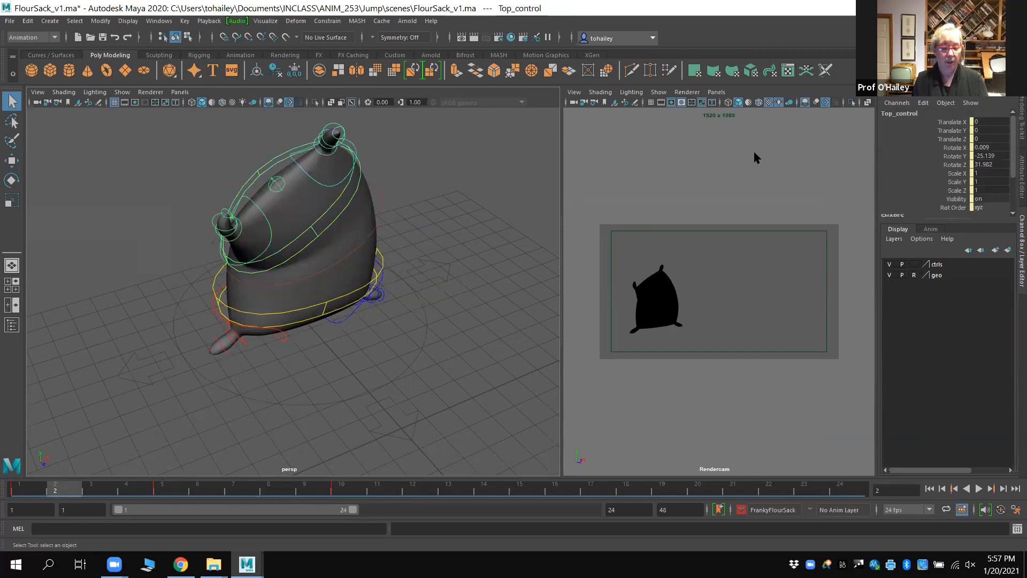
pyautogui.moveTo(958, 122); pyautogui.dragTo(963, 213)
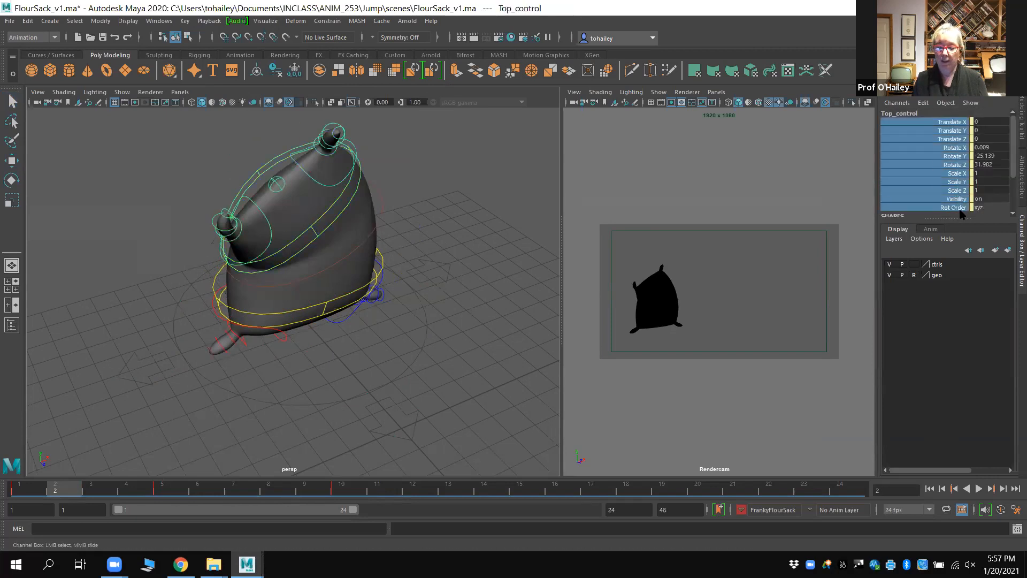
pyautogui.click(185, 20)
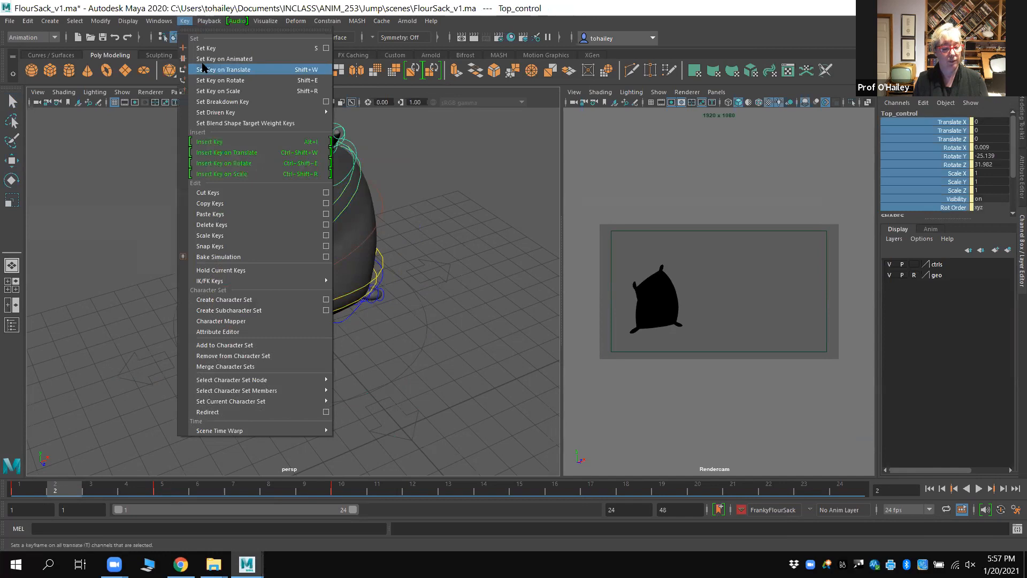
pyautogui.click(257, 356)
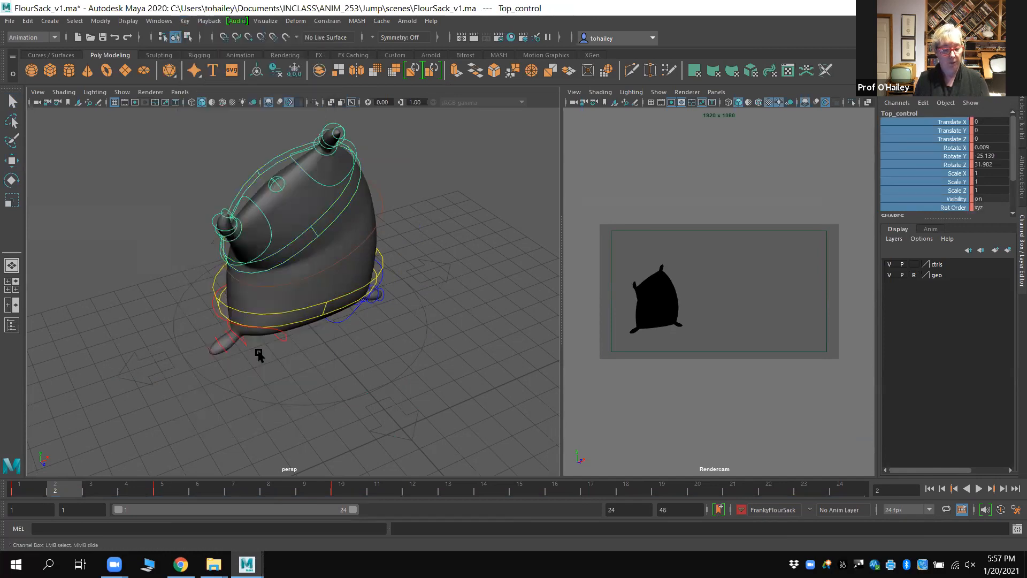
# Deselect everything, carry the crouch pose from frame 5 over to frame 14, and key the character set there
pyautogui.click(107, 490)
pyautogui.click(160, 453)
pyautogui.moveTo(161, 495); pyautogui.dragTo(449, 489)
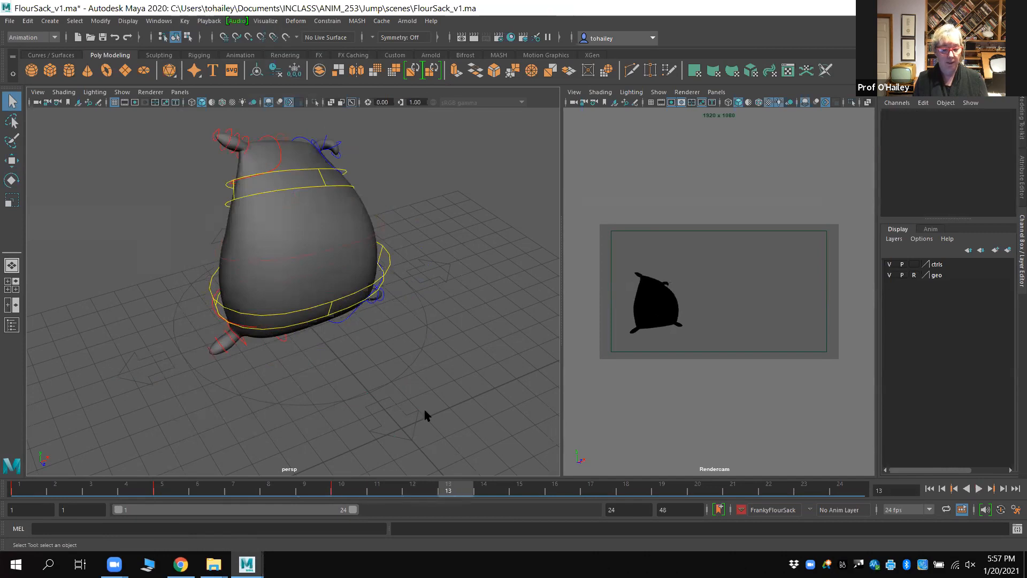
pyautogui.keyDown('alt'); pyautogui.moveTo(434, 395); pyautogui.dragTo(445, 386); pyautogui.keyUp('alt')
pyautogui.click(159, 492)
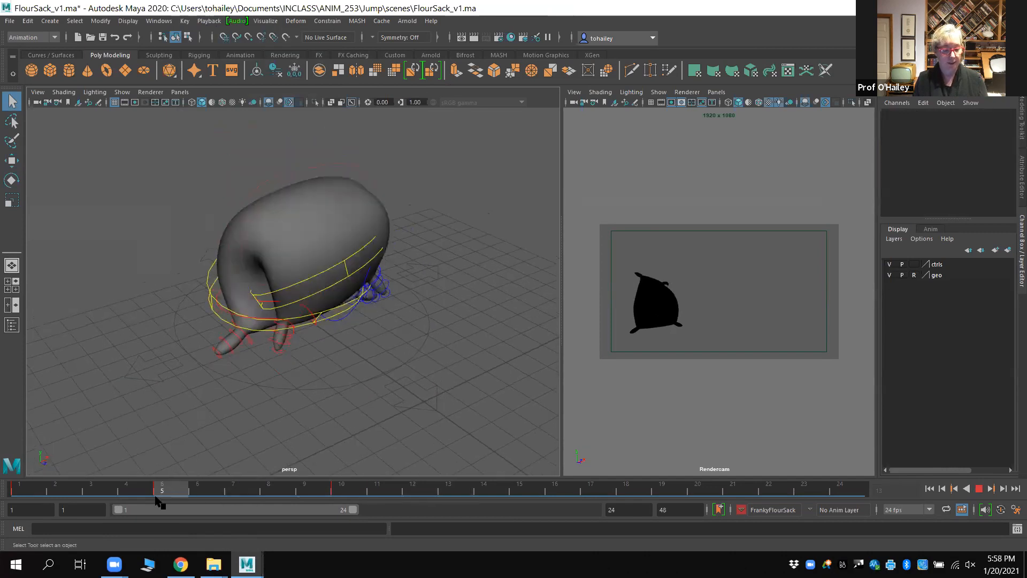
pyautogui.click(492, 488)
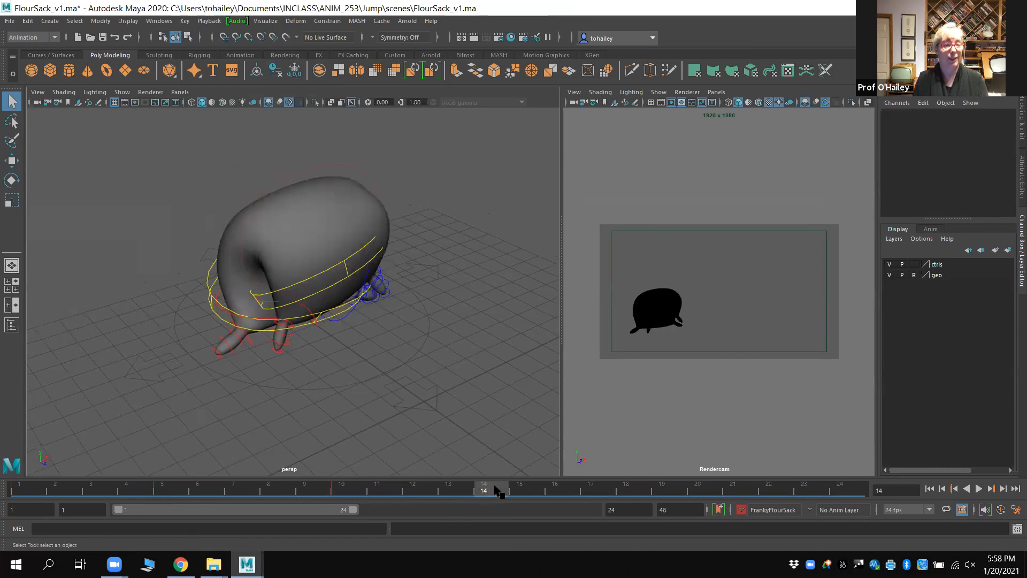
pyautogui.hotkey('alt', 'v')
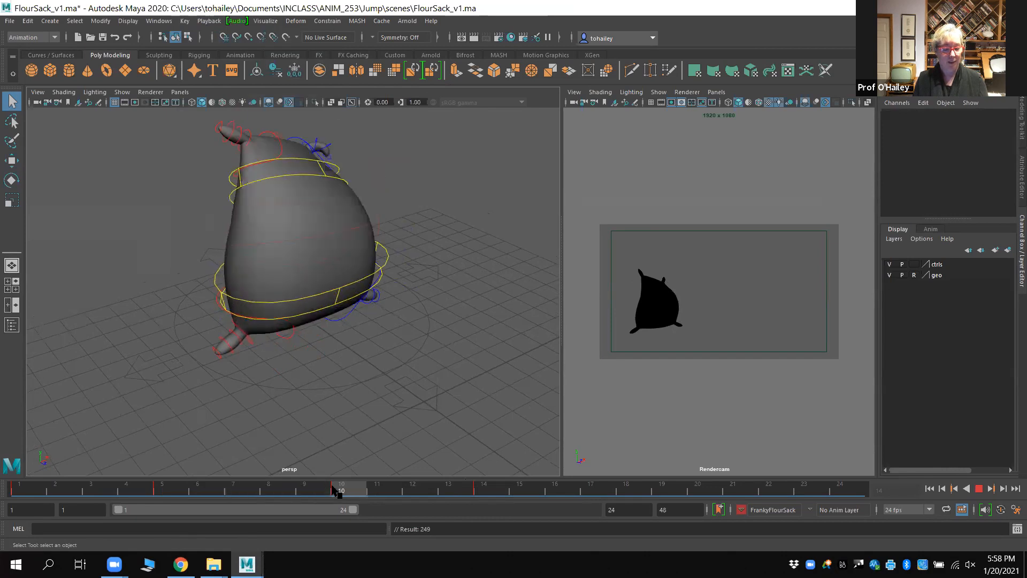
# Scrub between frames 5 and 14 to compare the crouch pose with the newly keyed pose
pyautogui.click(167, 489)
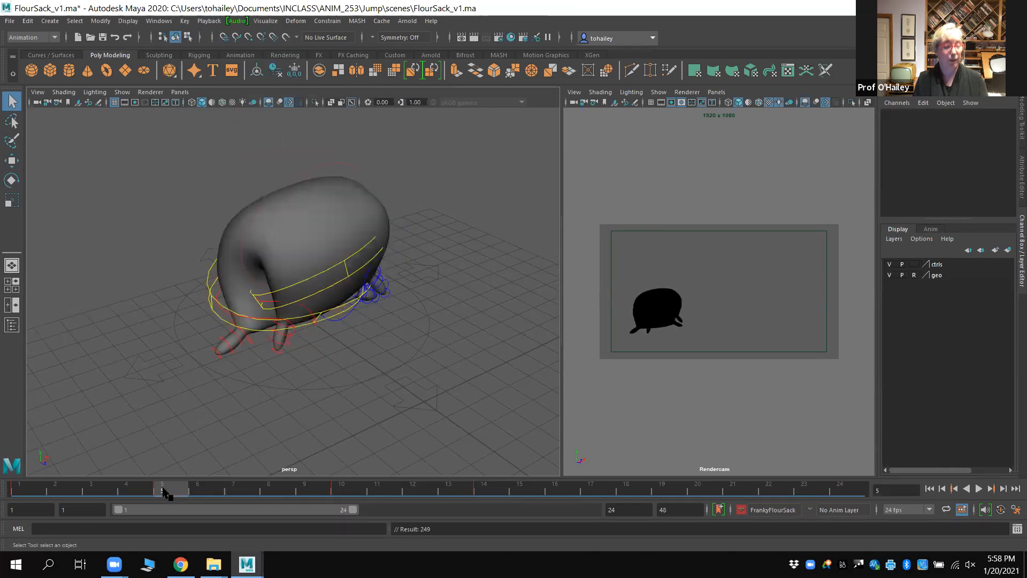
pyautogui.click(483, 490)
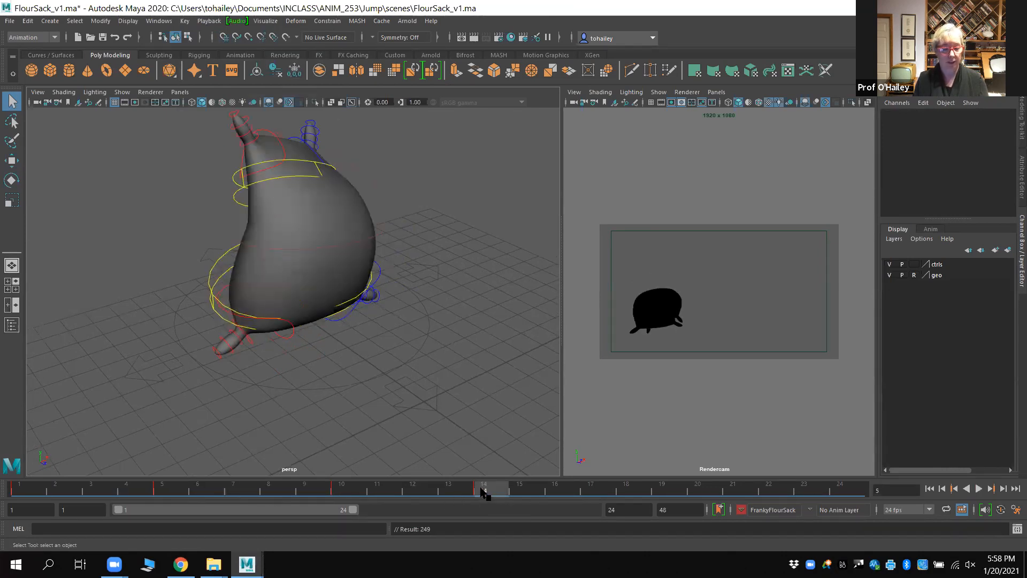
pyautogui.hotkey('alt', 'v')
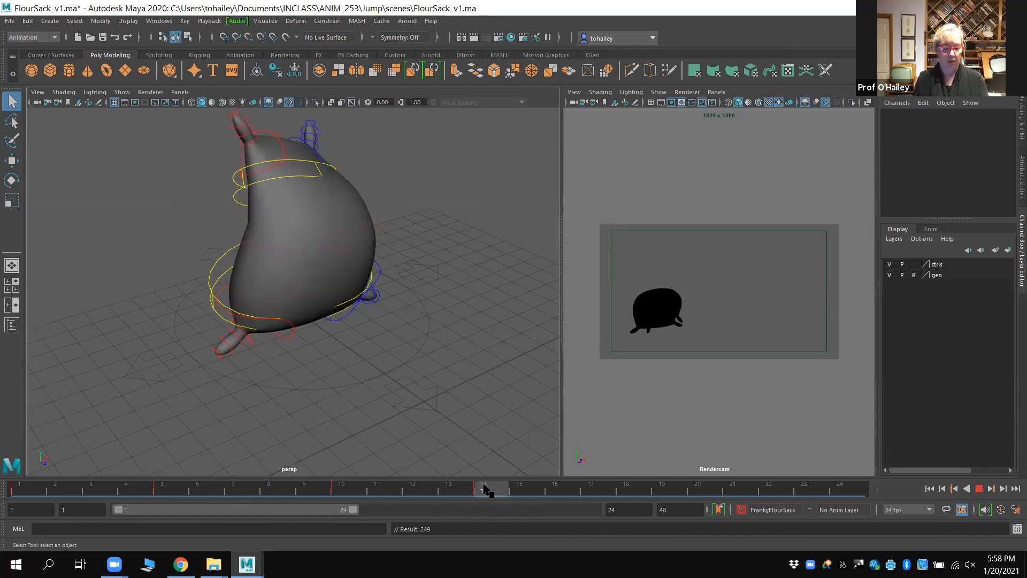
pyautogui.hotkey('alt', 'v')
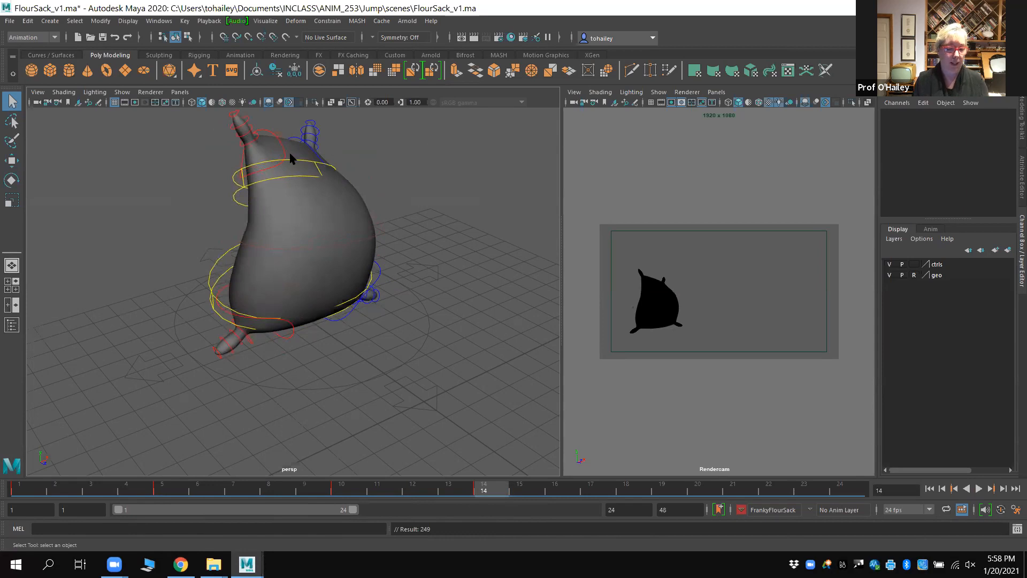
# Rotate Top_control at frame 14 to fold the top of the sack forward and down, then deselect it
pyautogui.click(303, 166)
pyautogui.press('e')
pyautogui.moveTo(312, 163); pyautogui.dragTo(456, 321)
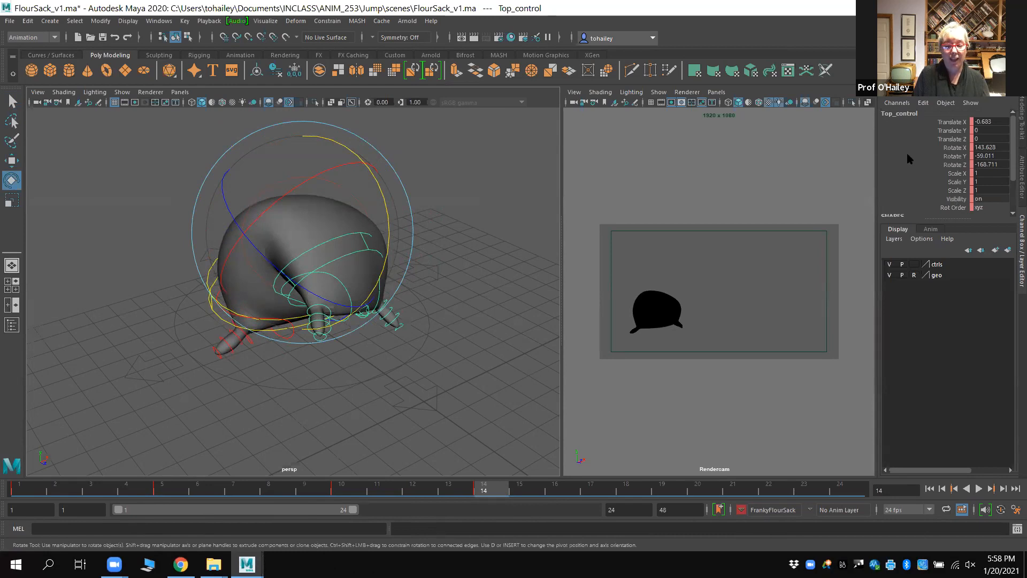
pyautogui.click(503, 317)
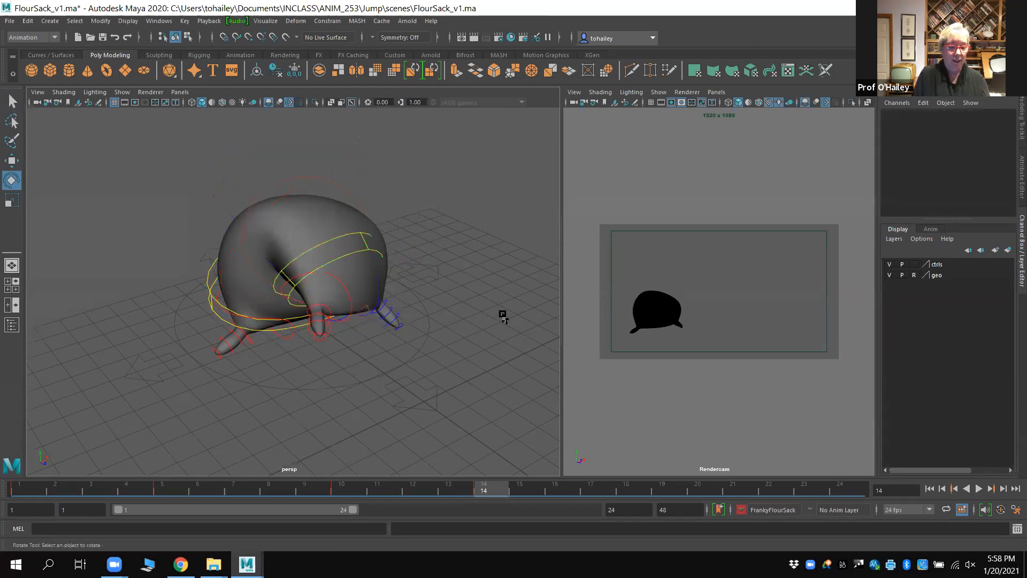
# Rotate both top-arm controls at frame 14, the left shoulder to about -44 in Rotate Z, and key the character set
pyautogui.click(351, 295)
pyautogui.moveTo(324, 312); pyautogui.dragTo(324, 324)
pyautogui.click(432, 332)
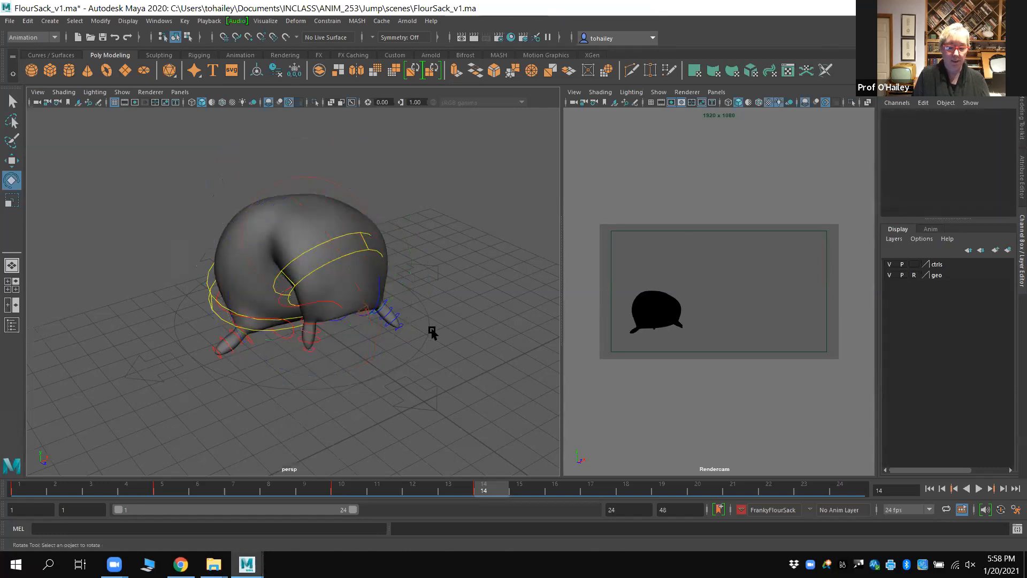
pyautogui.click(381, 291)
pyautogui.moveTo(381, 296); pyautogui.dragTo(417, 357)
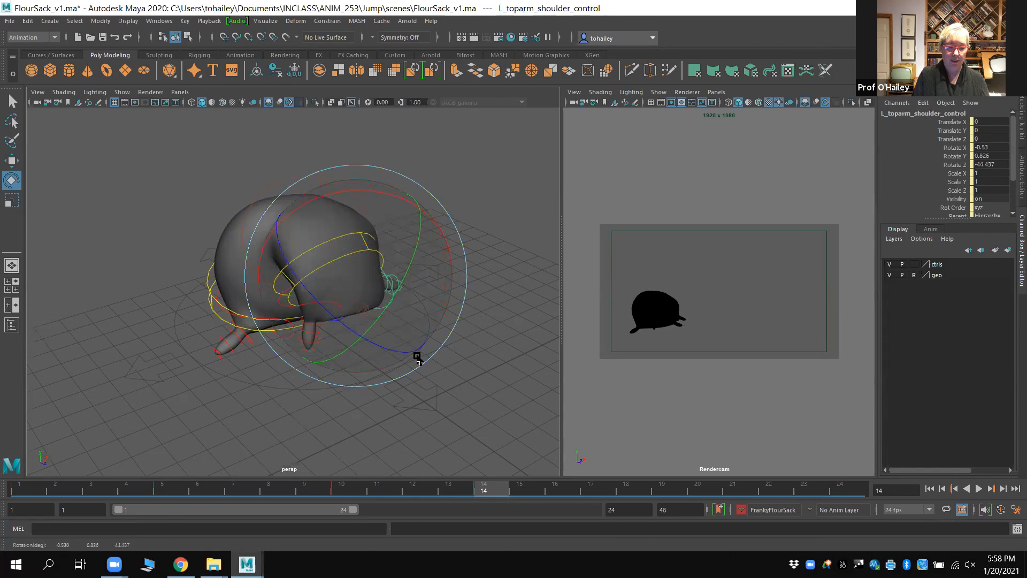
pyautogui.click(528, 312)
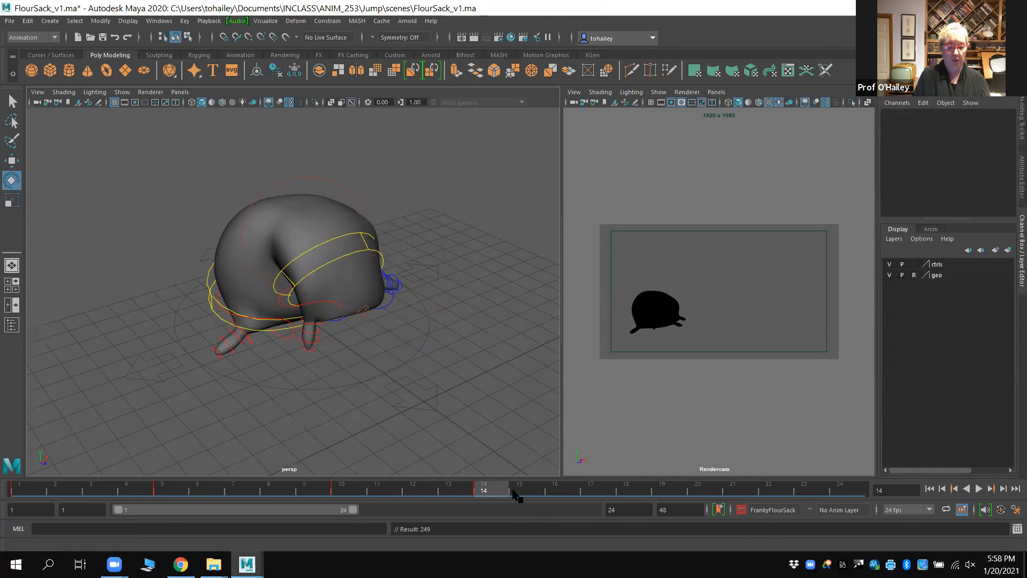
# Add all of Top_control's listed channels, Translate X through Rot Order, to the character set, deselect it and return to frame 14
pyautogui.moveTo(485, 493)
pyautogui.mouseDown()
pyautogui.moveTo(529, 493)
pyautogui.moveTo(380, 499)
pyautogui.moveTo(463, 504)
pyautogui.moveTo(474, 492)
pyautogui.moveTo(383, 497)
pyautogui.moveTo(500, 494)
pyautogui.mouseUp()
pyautogui.click(242, 183)
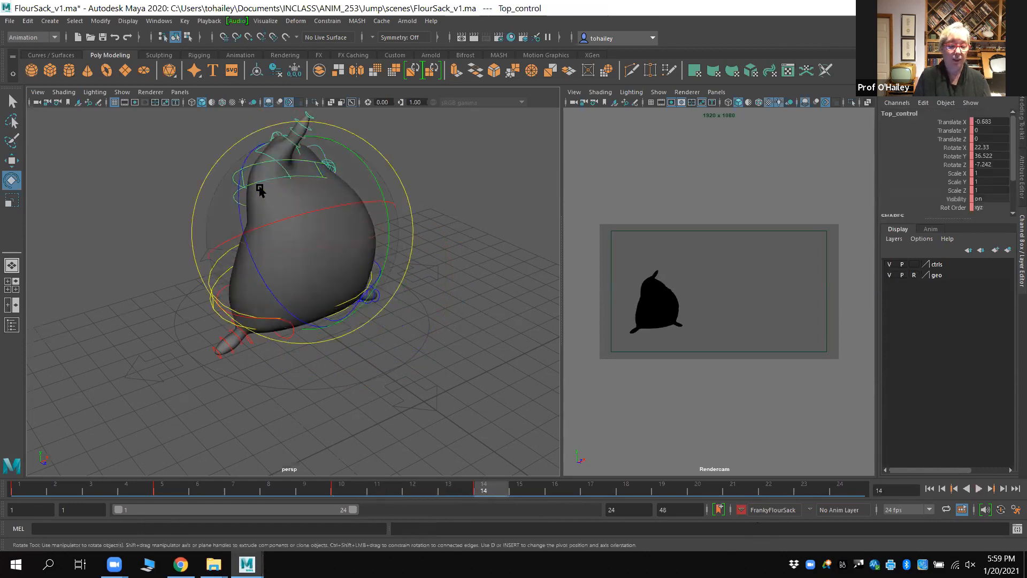
pyautogui.moveTo(954, 123); pyautogui.dragTo(960, 213)
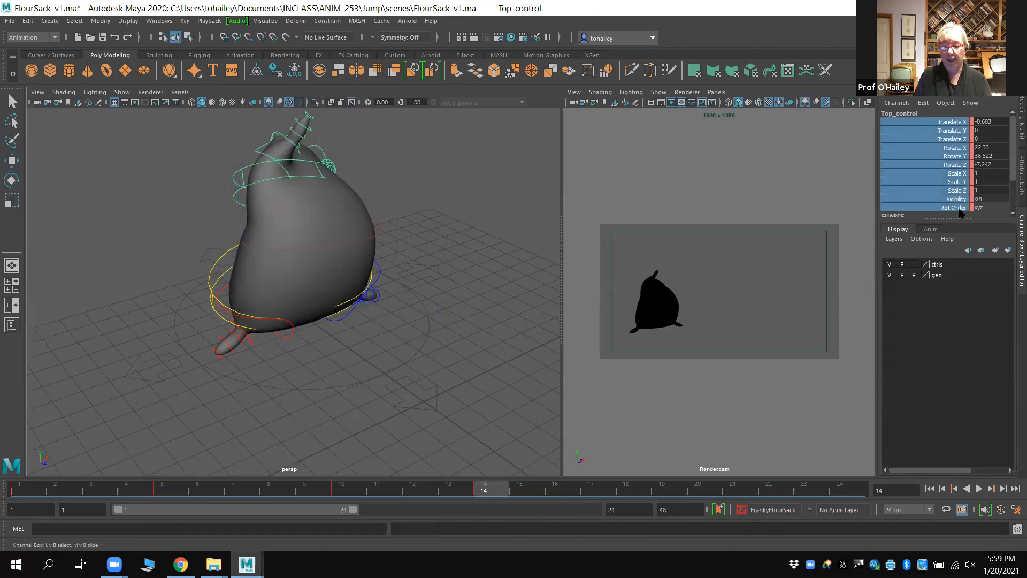
pyautogui.click(184, 21)
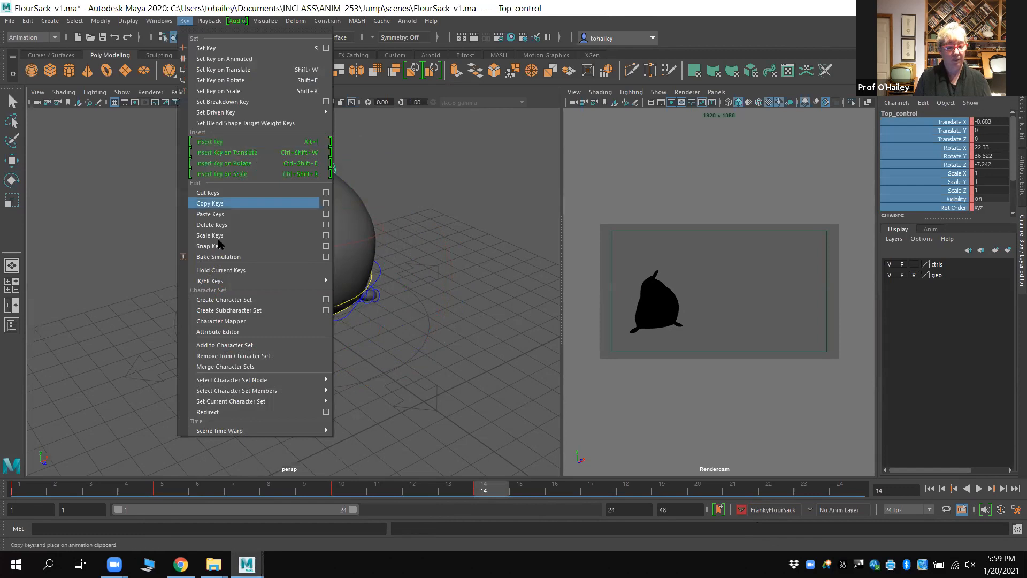
pyautogui.click(252, 346)
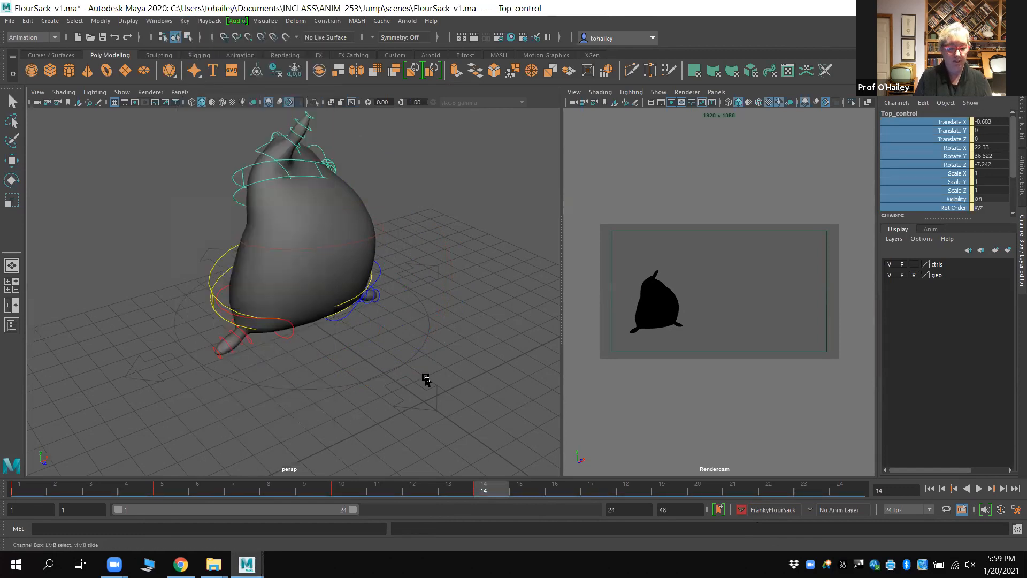
pyautogui.click(513, 275)
pyautogui.moveTo(314, 490); pyautogui.dragTo(478, 482)
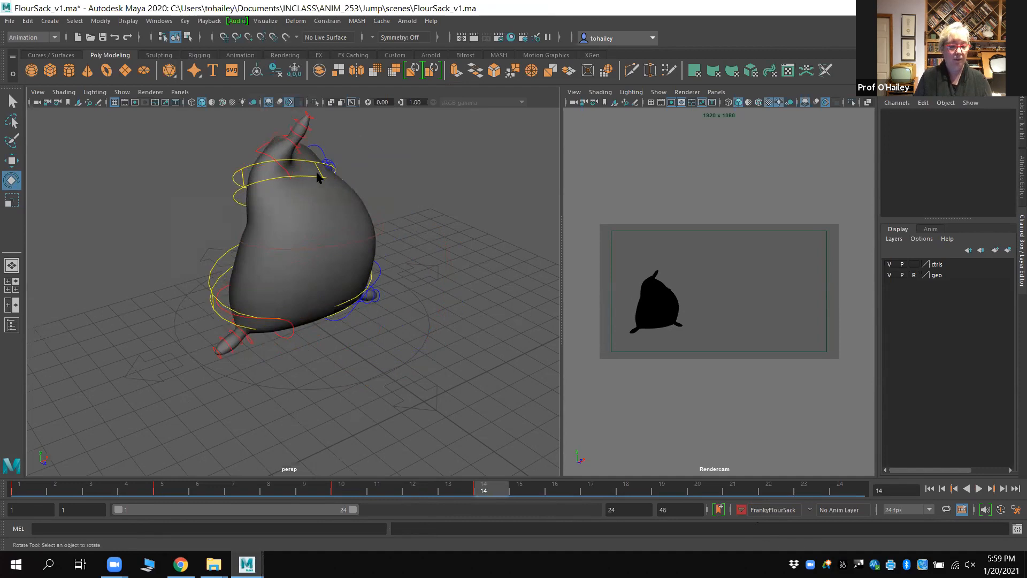
# Rotate Top_control at frame 14 to about 179.6, -61.8, -137.7 in X, Y, Z, deselect it and key the character set
pyautogui.click(240, 183)
pyautogui.moveTo(369, 176); pyautogui.dragTo(343, 250)
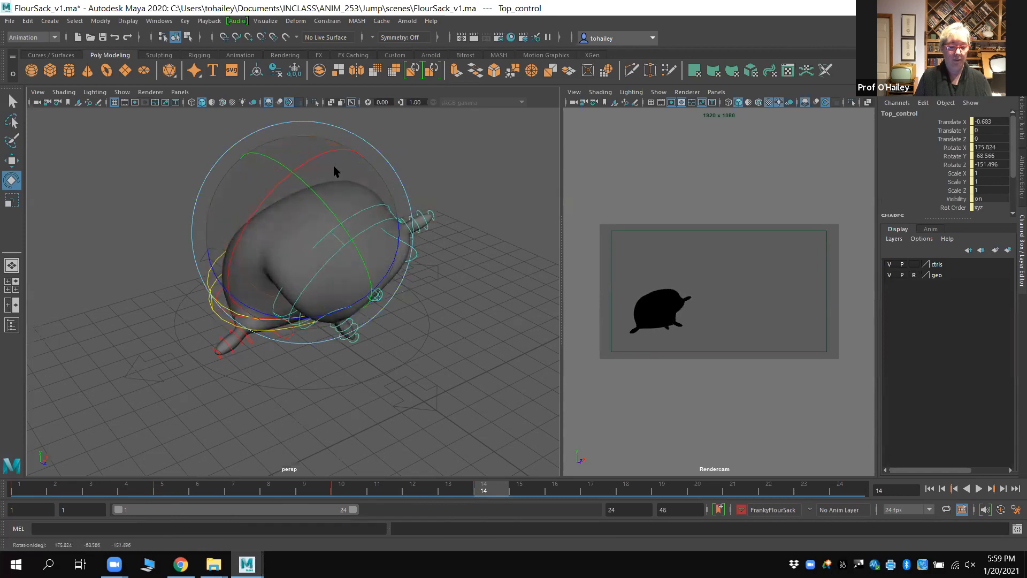
pyautogui.moveTo(272, 186); pyautogui.dragTo(502, 308)
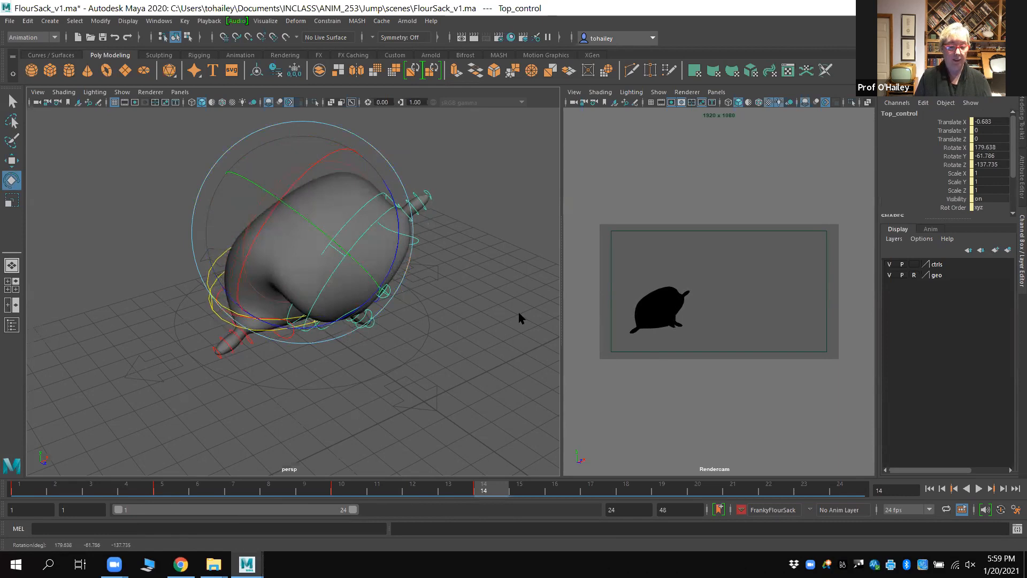
pyautogui.click(519, 318)
pyautogui.moveTo(471, 490)
pyautogui.mouseDown()
pyautogui.moveTo(263, 488)
pyautogui.moveTo(483, 499)
pyautogui.moveTo(375, 502)
pyautogui.moveTo(340, 500)
pyautogui.moveTo(696, 501)
pyautogui.moveTo(519, 500)
pyautogui.moveTo(518, 511)
pyautogui.moveTo(503, 510)
pyautogui.moveTo(639, 491)
pyautogui.moveTo(502, 489)
pyautogui.mouseUp()
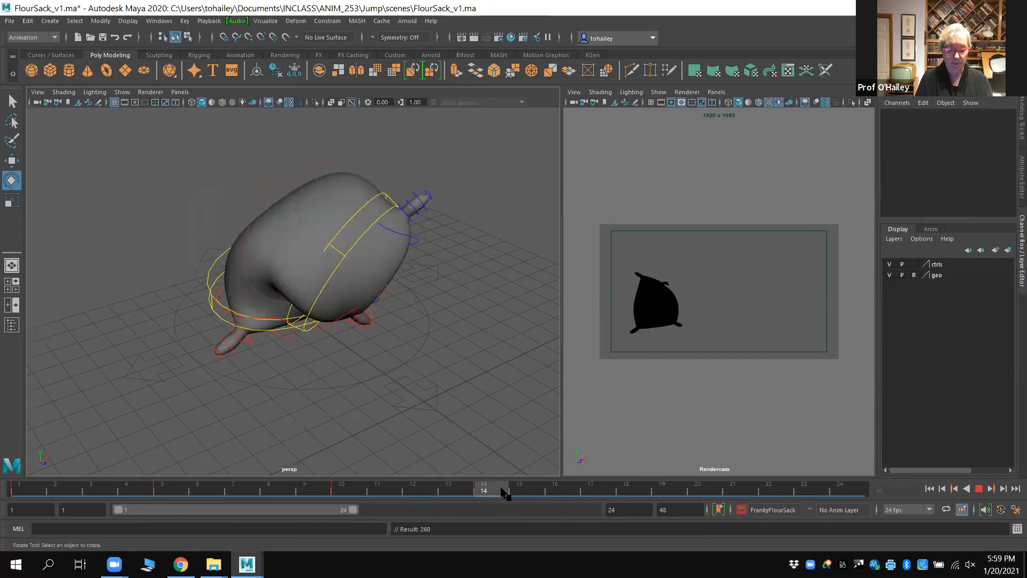
# Remove Top_control's Translate, Rotate and Scale channels from the character set
pyautogui.click(357, 245)
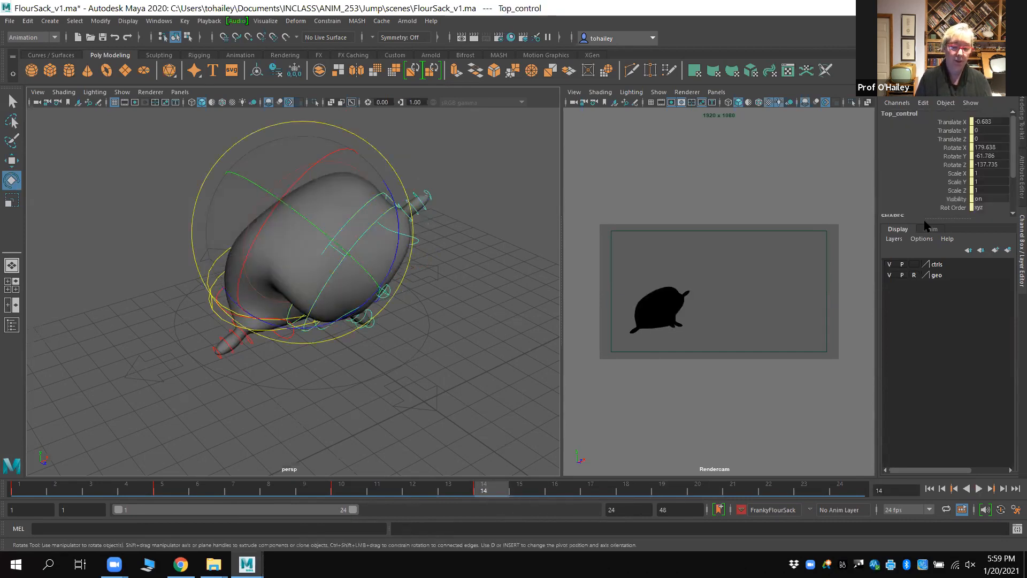
pyautogui.moveTo(951, 122); pyautogui.dragTo(951, 197)
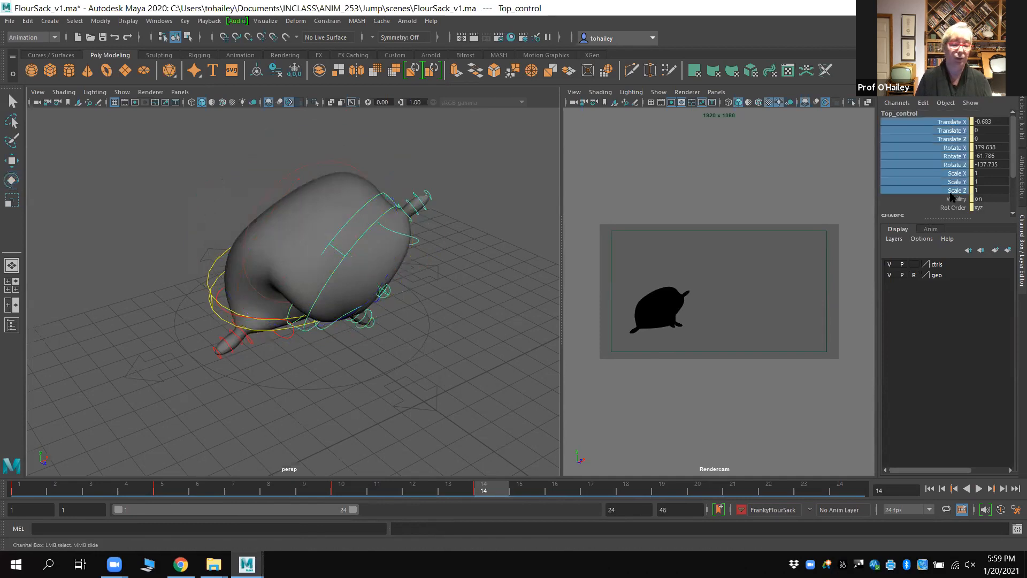
pyautogui.click(430, 254)
pyautogui.press('e')
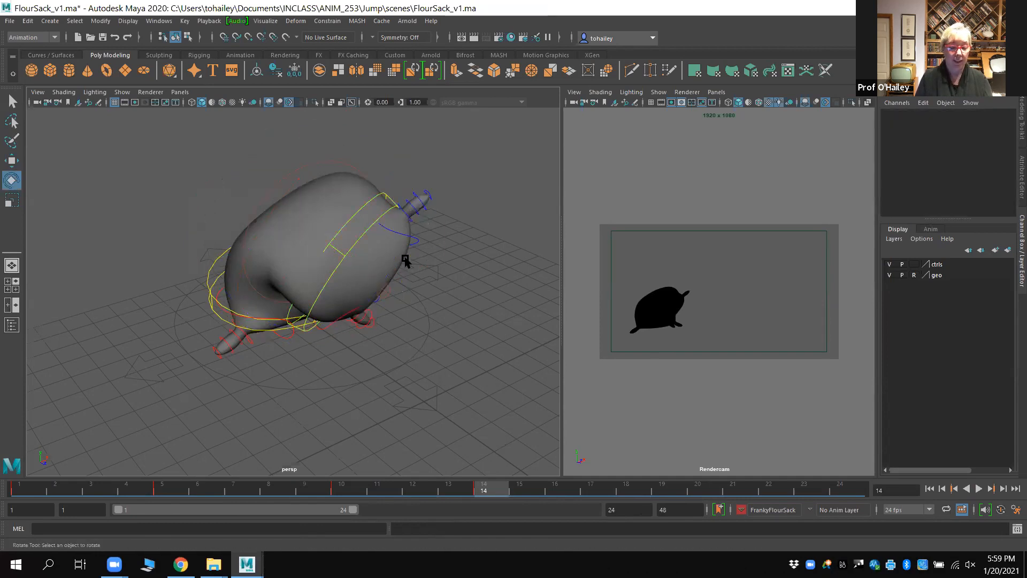
pyautogui.click(358, 241)
pyautogui.moveTo(943, 124); pyautogui.dragTo(951, 190)
pyautogui.click(184, 21)
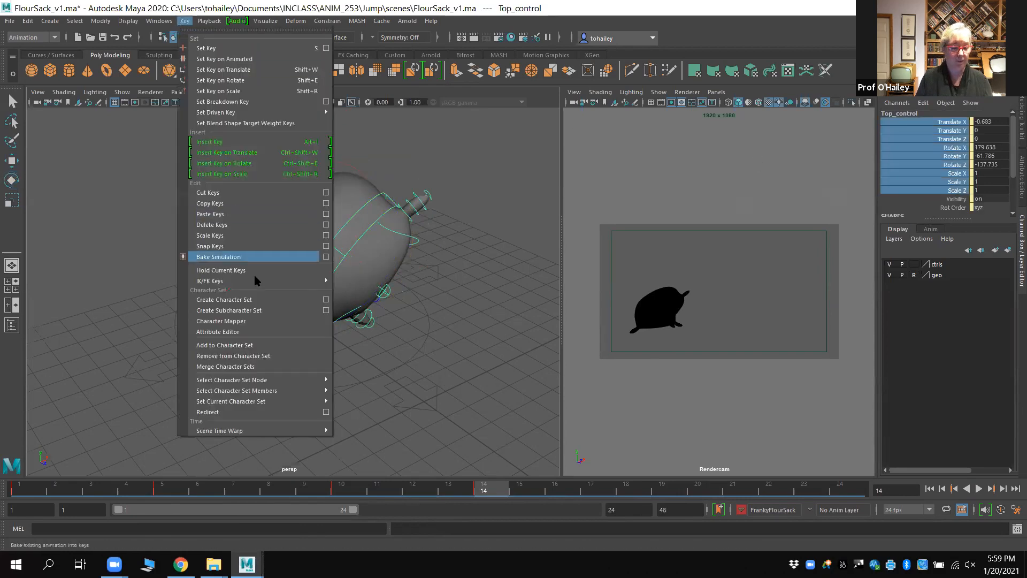
pyautogui.click(254, 356)
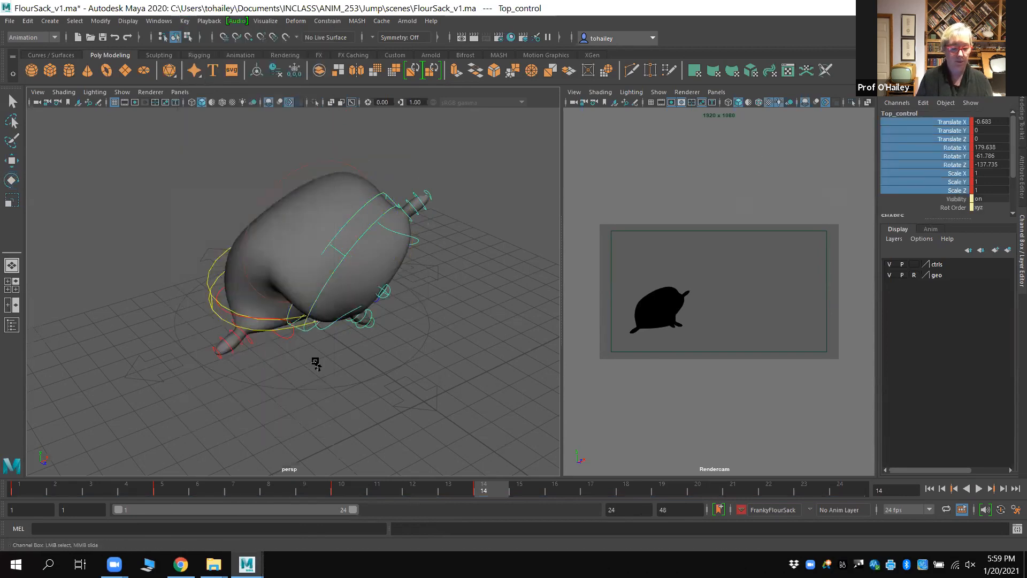
# At frame 19, rotate Top_control to about 180.2, -149, -138.2 in X, Y, Z and set a key
pyautogui.click(661, 490)
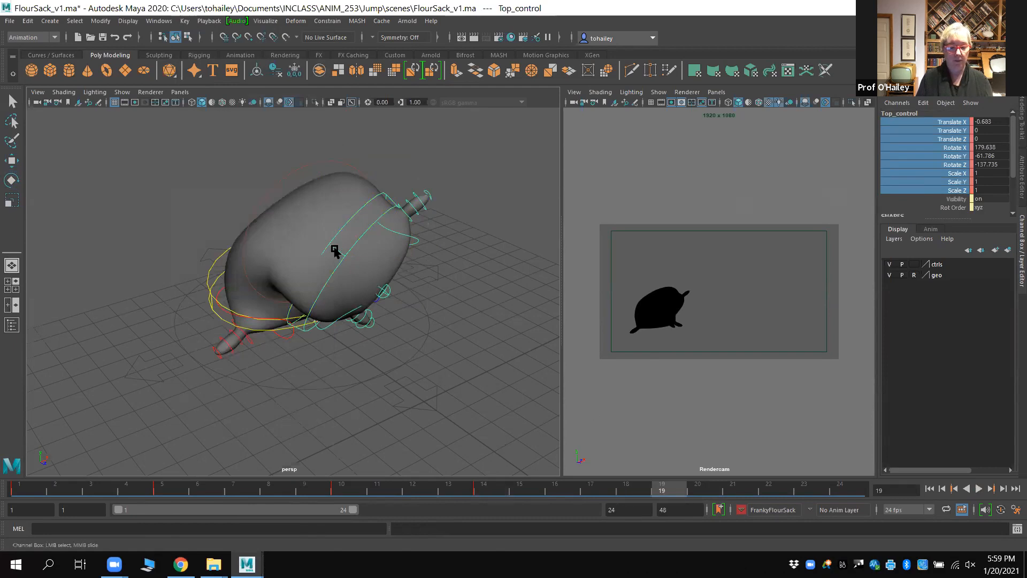
pyautogui.press('e')
pyautogui.moveTo(366, 270); pyautogui.dragTo(259, 174)
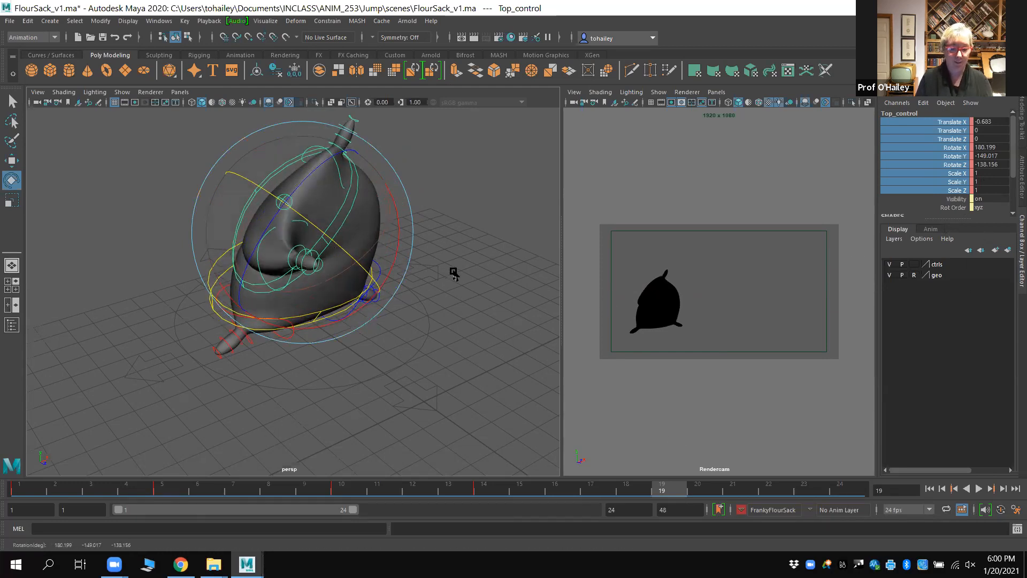
pyautogui.press('s')
# Scrub between frames 3 and 22 to review the sack's poses, checking the left bottom-arm shoulder and L_toparm_3_control
pyautogui.moveTo(643, 492)
pyautogui.mouseDown()
pyautogui.moveTo(614, 496)
pyautogui.moveTo(706, 478)
pyautogui.moveTo(452, 489)
pyautogui.moveTo(629, 490)
pyautogui.mouseUp()
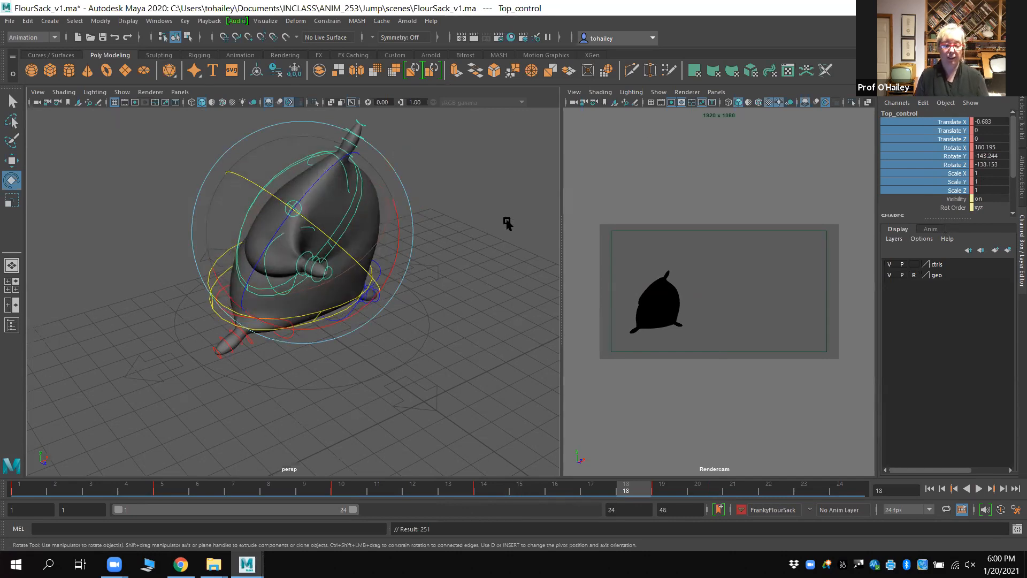
pyautogui.click(431, 231)
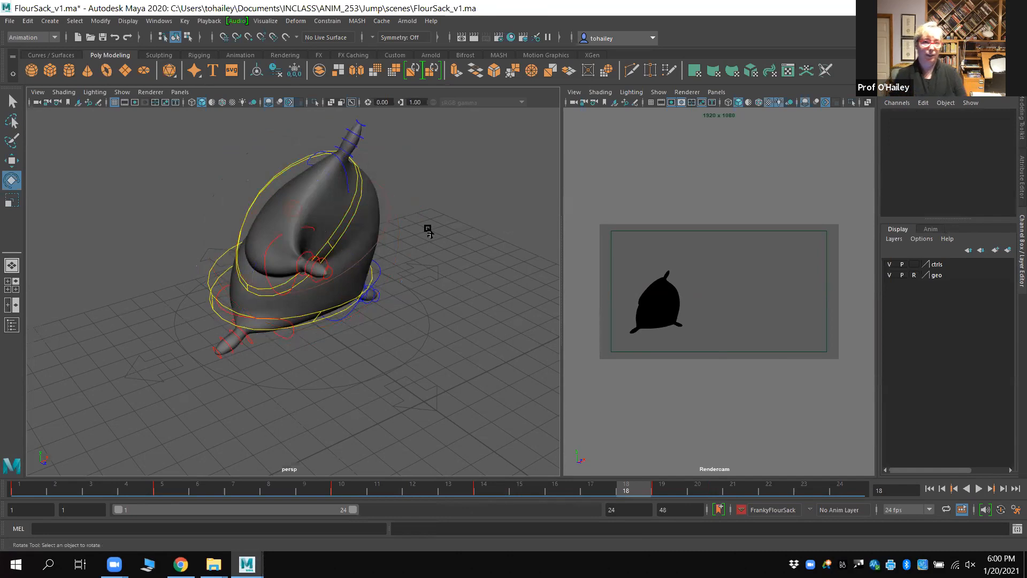
pyautogui.moveTo(666, 480); pyautogui.dragTo(92, 490)
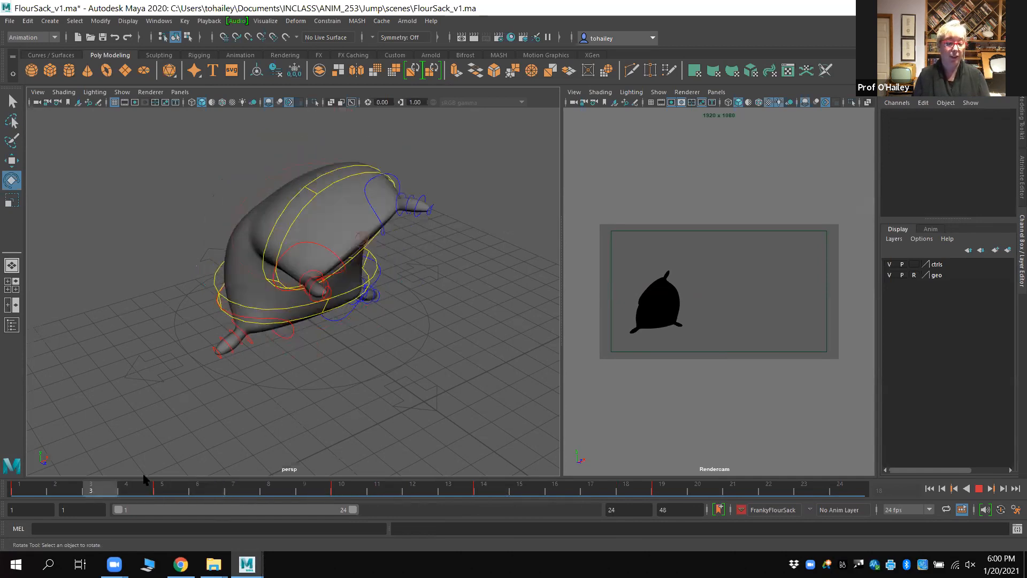
pyautogui.click(381, 276)
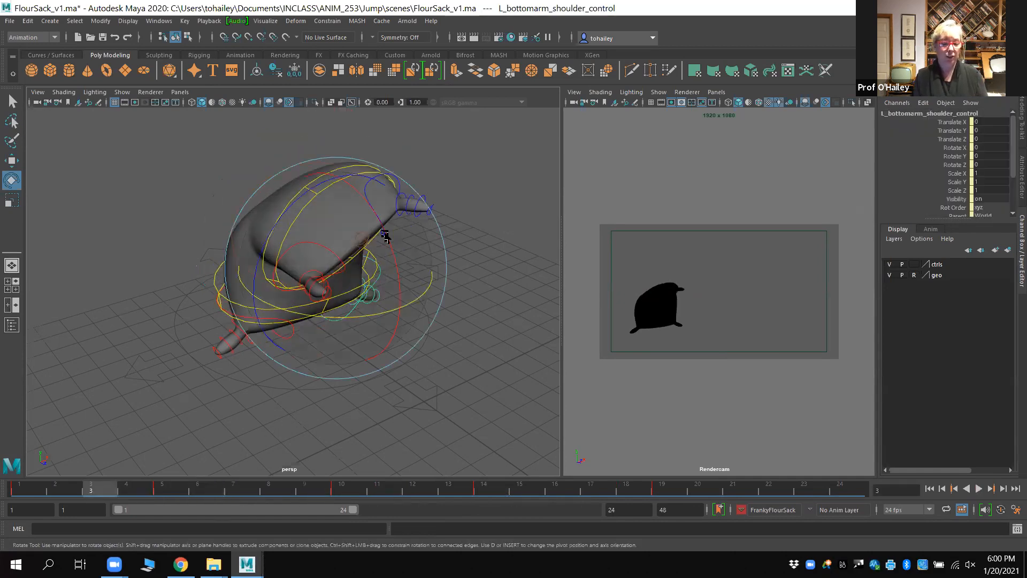
pyautogui.press('w')
pyautogui.click(421, 199)
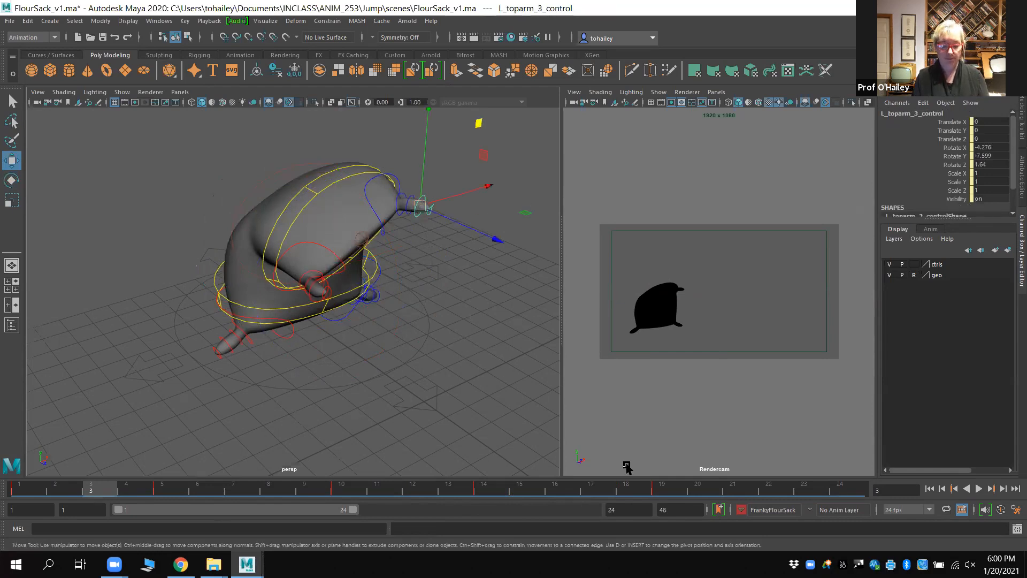
pyautogui.moveTo(548, 494); pyautogui.dragTo(769, 490)
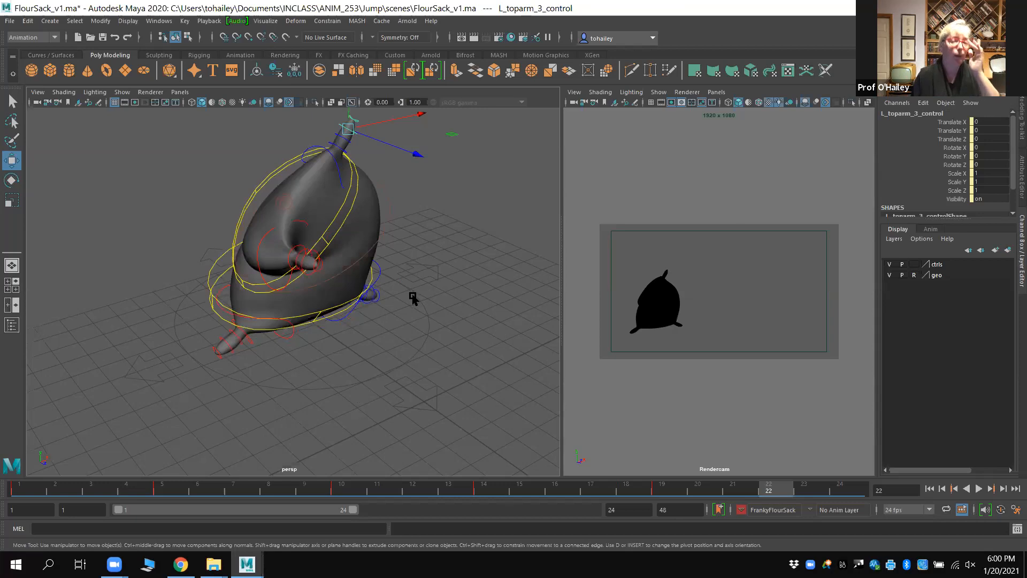
# Frame the left top arm closely at frame 22 and deselect its control
pyautogui.scroll(3, 474, 273)
pyautogui.keyDown('alt'); pyautogui.moveTo(474, 274); pyautogui.dragTo(377, 240); pyautogui.keyUp('alt')
pyautogui.keyDown('ctrl'); pyautogui.keyDown('alt'); pyautogui.moveTo(298, 127); pyautogui.dragTo(427, 251); pyautogui.keyUp('alt'); pyautogui.keyUp('ctrl')
pyautogui.keyDown('alt'); pyautogui.moveTo(438, 284); pyautogui.dragTo(528, 251, button='middle'); pyautogui.keyUp('alt')
pyautogui.keyDown('alt'); pyautogui.moveTo(528, 251); pyautogui.dragTo(479, 341); pyautogui.keyUp('alt')
pyautogui.click(479, 341)
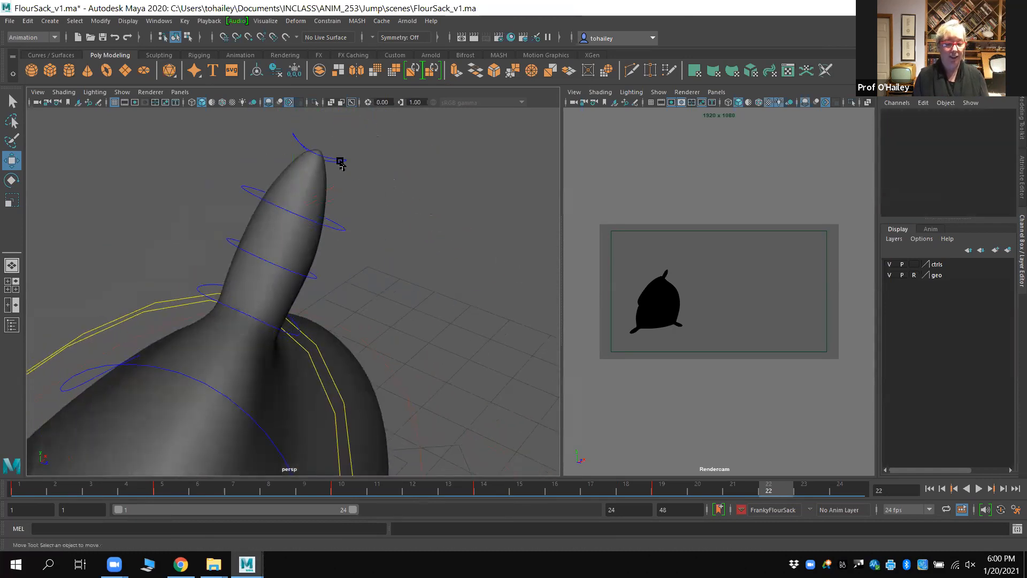
pyautogui.click(341, 163)
pyautogui.keyDown('shift'); pyautogui.click(325, 225); pyautogui.keyUp('shift')
pyautogui.keyDown('shift'); pyautogui.click(314, 276); pyautogui.keyUp('shift')
pyautogui.keyDown('shift'); pyautogui.click(287, 332); pyautogui.keyUp('shift')
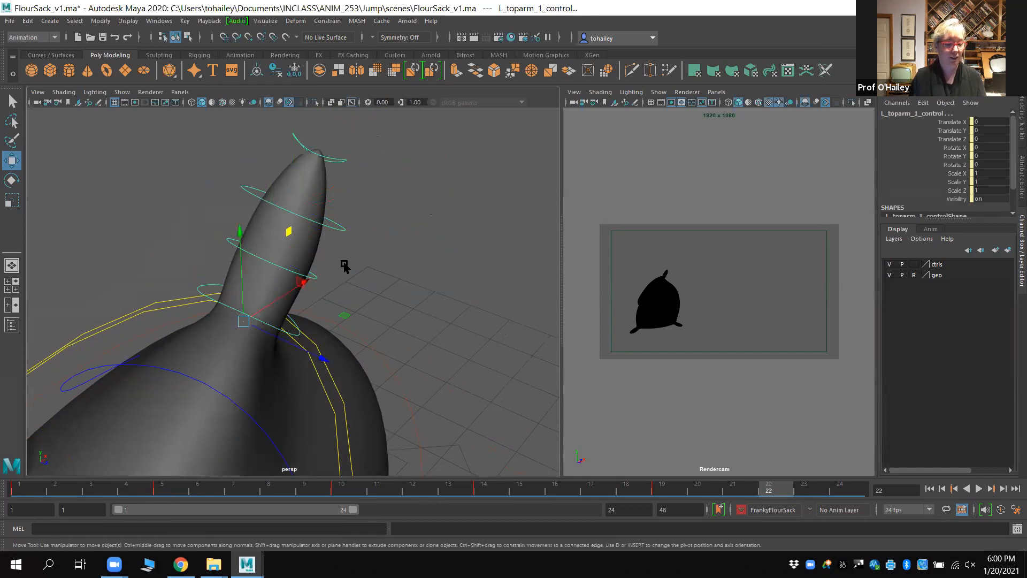
pyautogui.click(334, 229)
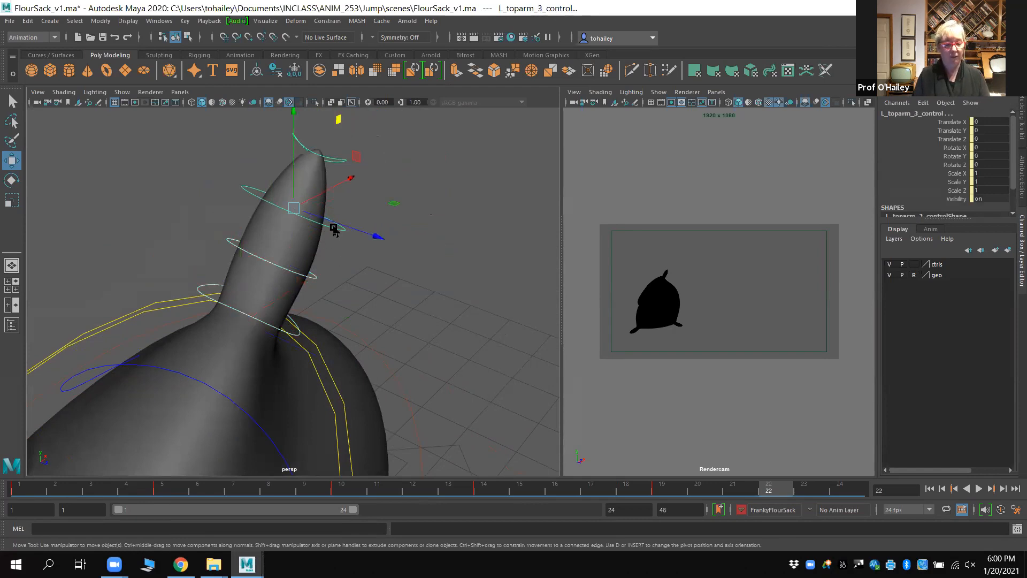
pyautogui.press('e')
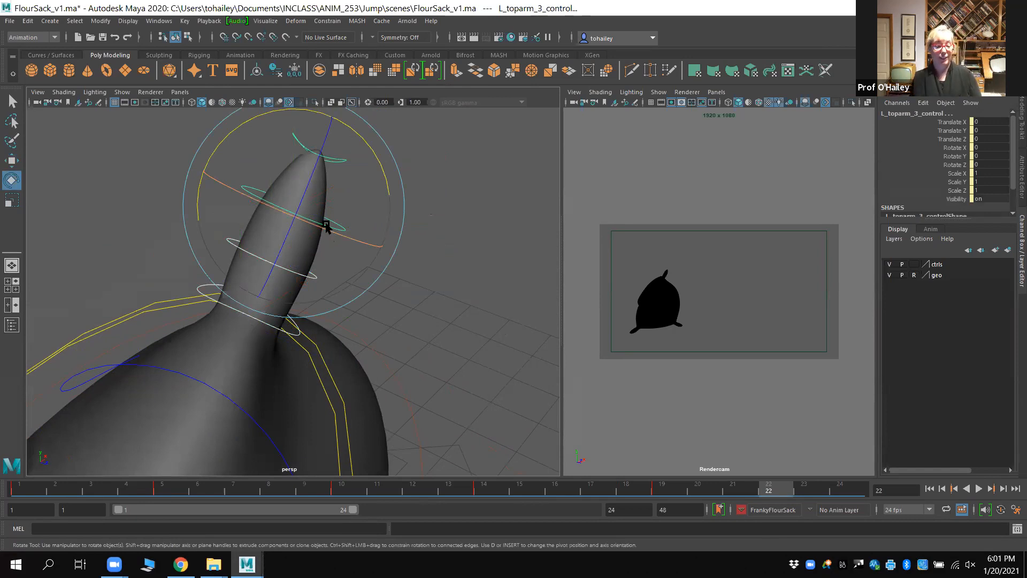
pyautogui.press('q')
pyautogui.click(368, 168)
# Select the four left top-arm controls from tip to base, L_toparm_4_control through L_toparm_1_control, for rotation
pyautogui.click(344, 162)
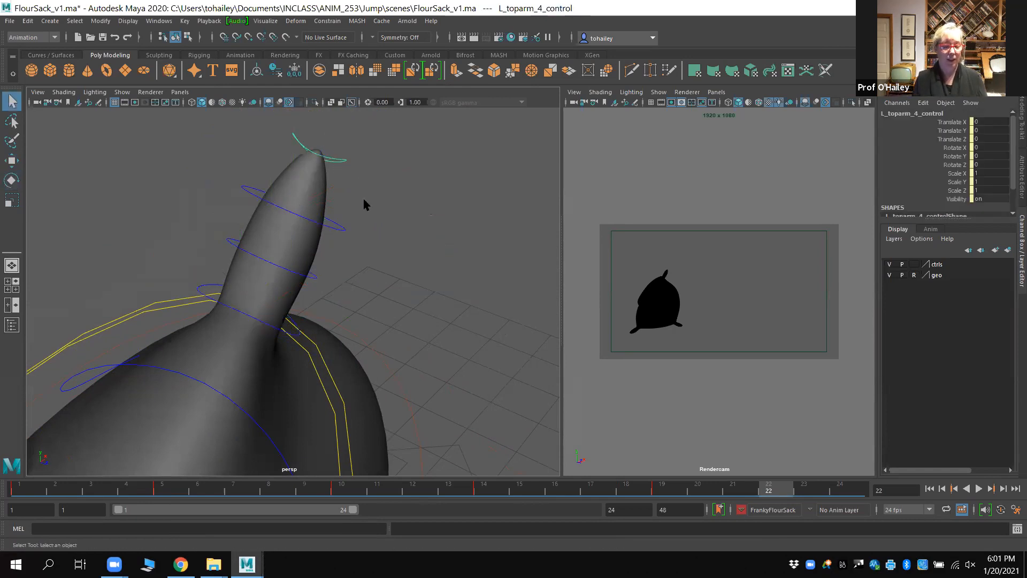
pyautogui.keyDown('shift'); pyautogui.click(342, 229); pyautogui.keyUp('shift')
pyautogui.keyDown('shift'); pyautogui.click(316, 277); pyautogui.keyUp('shift')
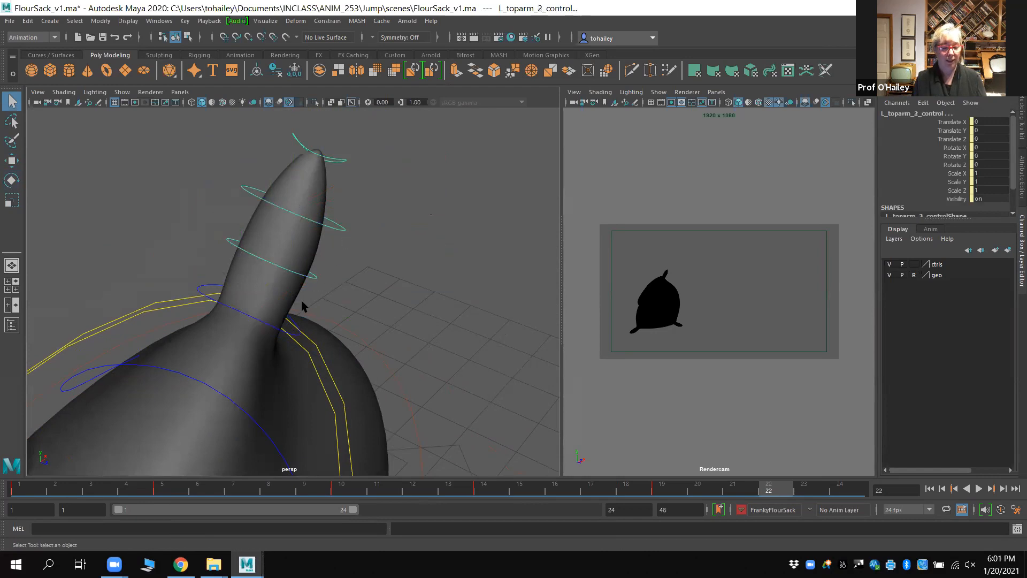
pyautogui.keyDown('shift'); pyautogui.click(213, 288); pyautogui.keyUp('shift')
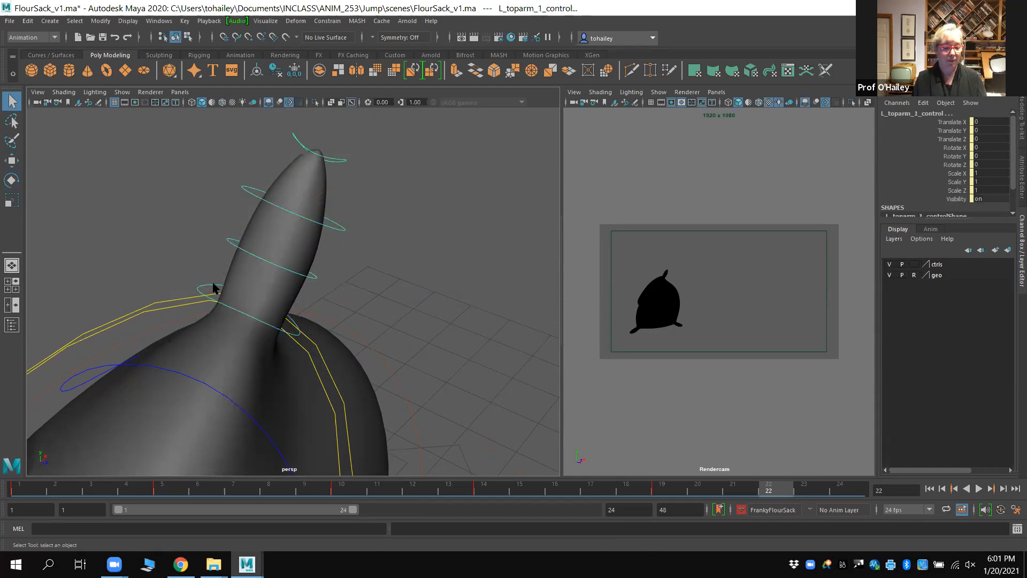
pyautogui.press('e')
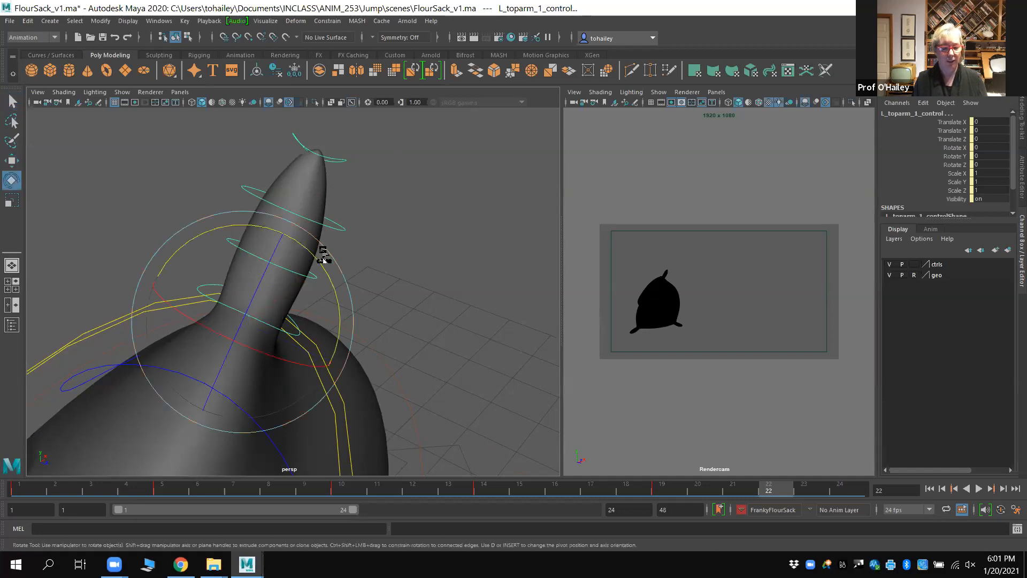
# Try to move the four selected left top-arm controls together, and undo the move
pyautogui.press('w')
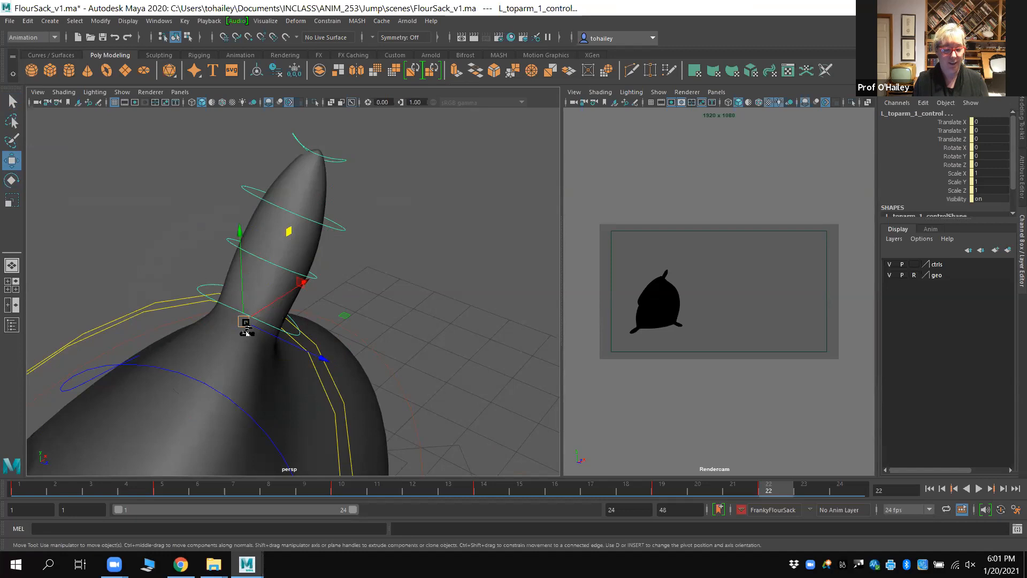
pyautogui.moveTo(246, 325); pyautogui.dragTo(315, 330)
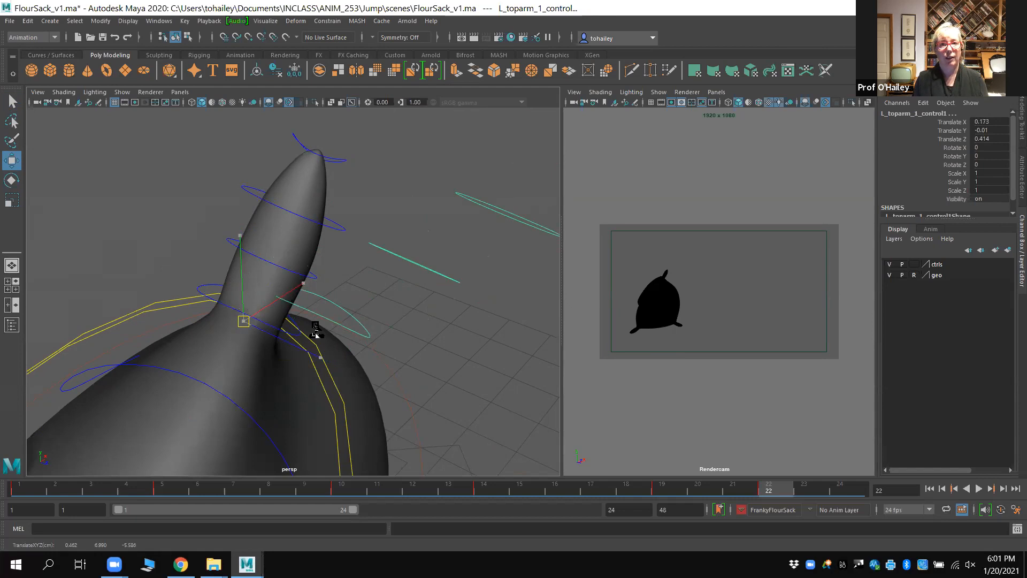
pyautogui.hotkey('ctrl', 'z')
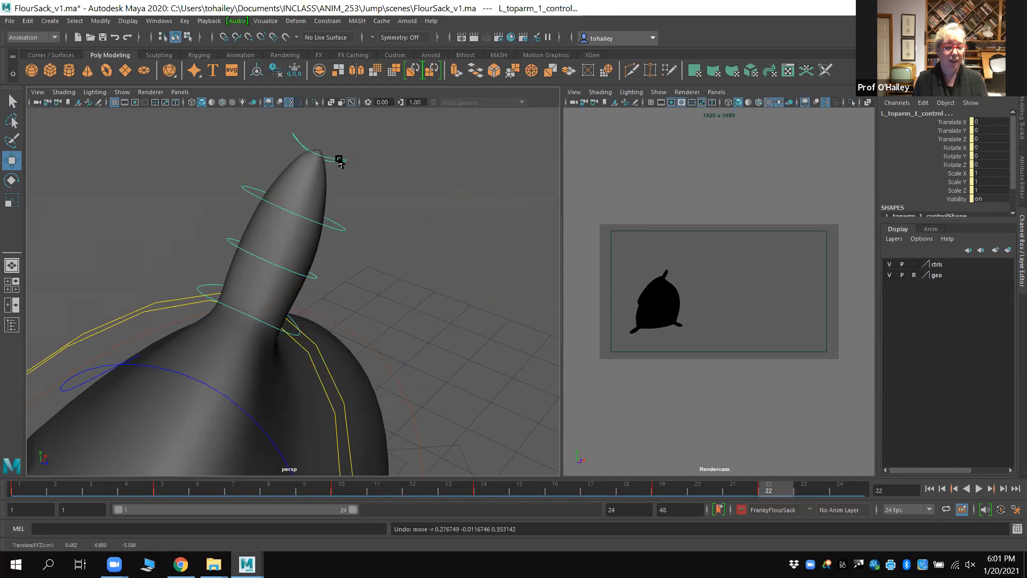
# Rotate the left top-arm control selection around Z at frame 22 and examine the arm from another angle
pyautogui.press('e')
pyautogui.moveTo(266, 271); pyautogui.dragTo(255, 298)
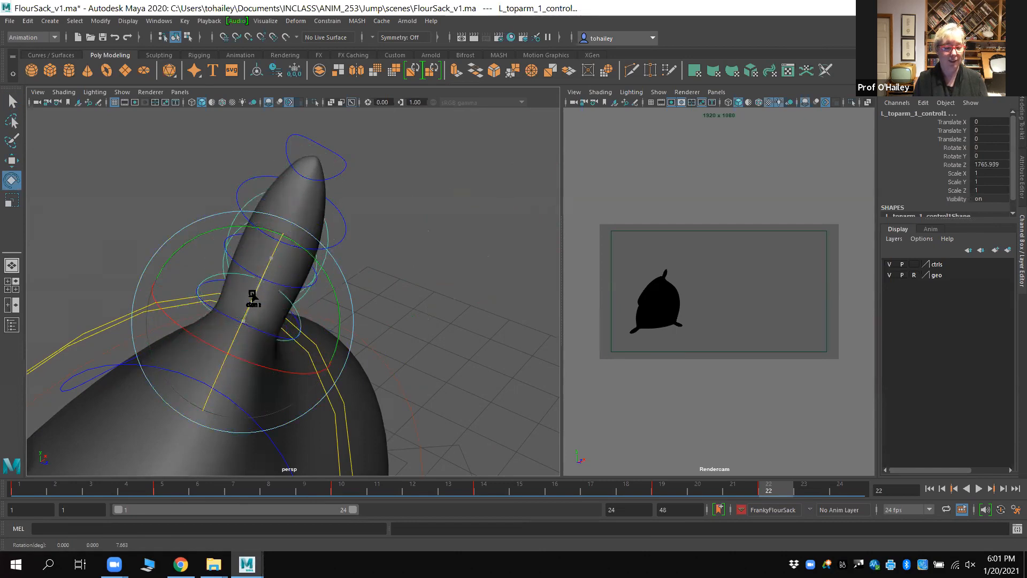
pyautogui.keyDown('alt'); pyautogui.moveTo(367, 312); pyautogui.dragTo(337, 278); pyautogui.keyUp('alt')
pyautogui.keyDown('alt'); pyautogui.moveTo(337, 278); pyautogui.dragTo(270, 240, button='middle'); pyautogui.keyUp('alt')
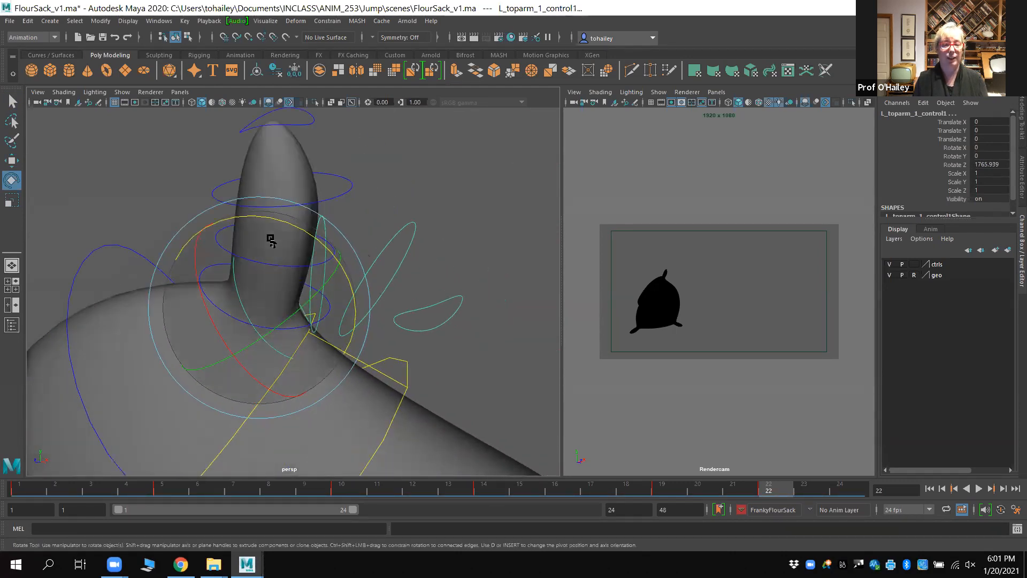